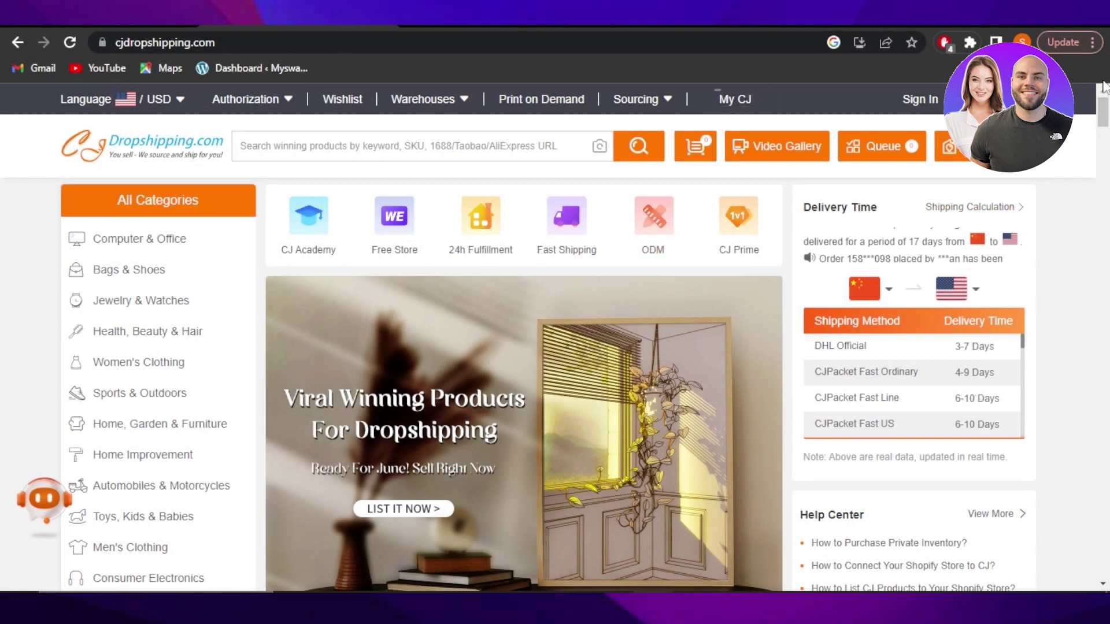
Browse down the CJdropshipping homepage to the Trending Products, ending on Shopify's $1/month trial page
scroll(1105, 133, "down", 3)
mouse_move(1106, 128)
left_mouse_down()
mouse_move(1106, 153)
mouse_move(1106, 110)
left_mouse_up()
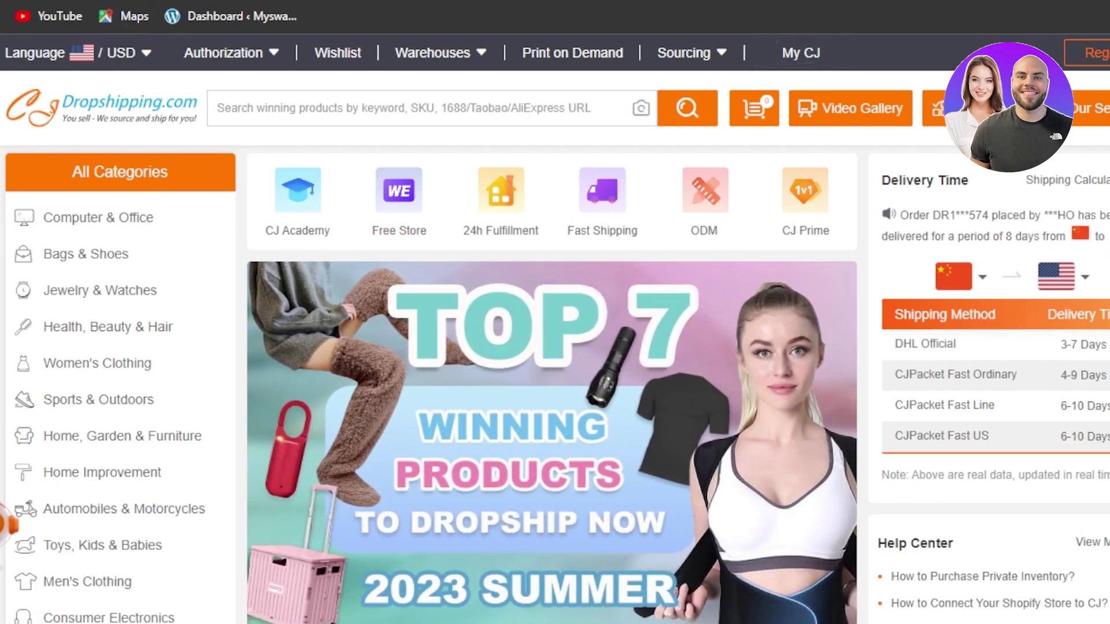
scroll(556, 329, "down", 12)
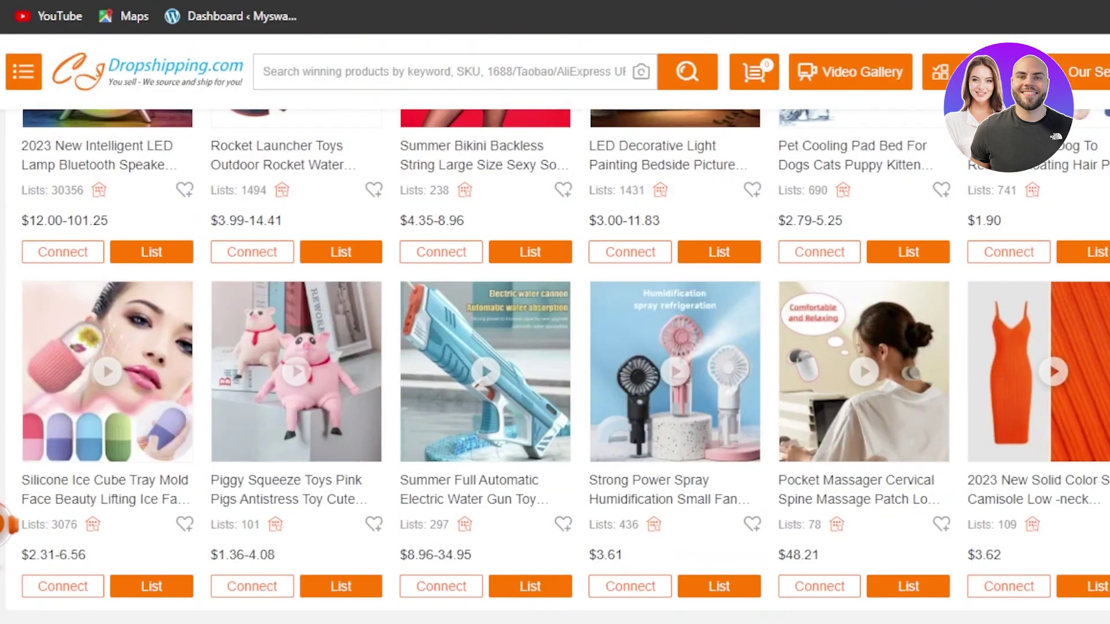
scroll(555, 329, "down", 10)
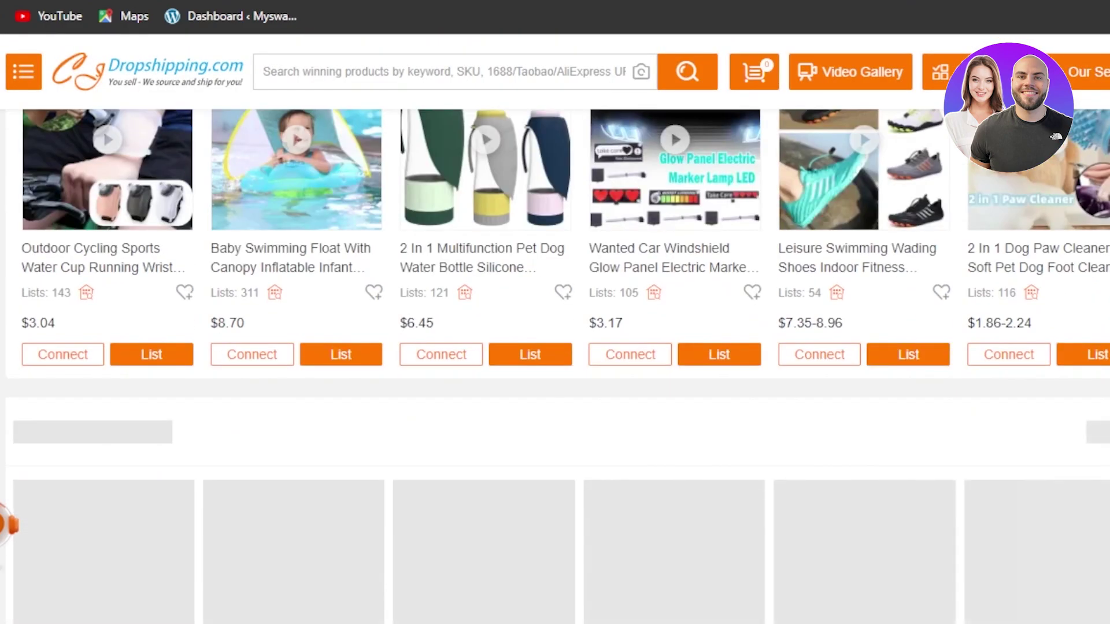
scroll(555, 329, "down", 2)
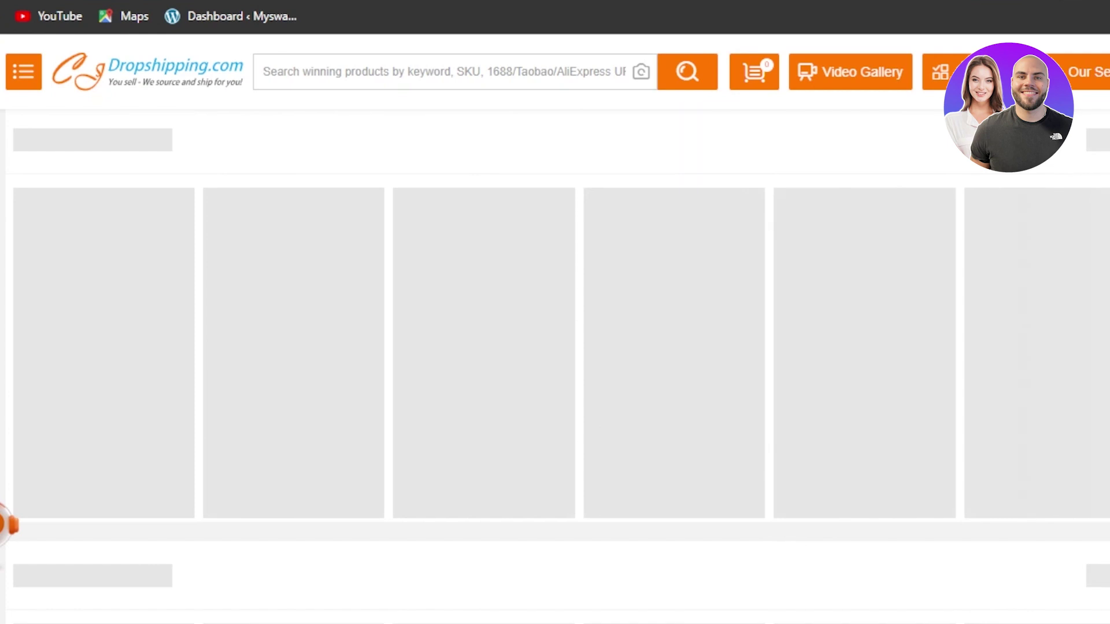
scroll(555, 329, "down", 3)
scroll(555, 328, "down", 4)
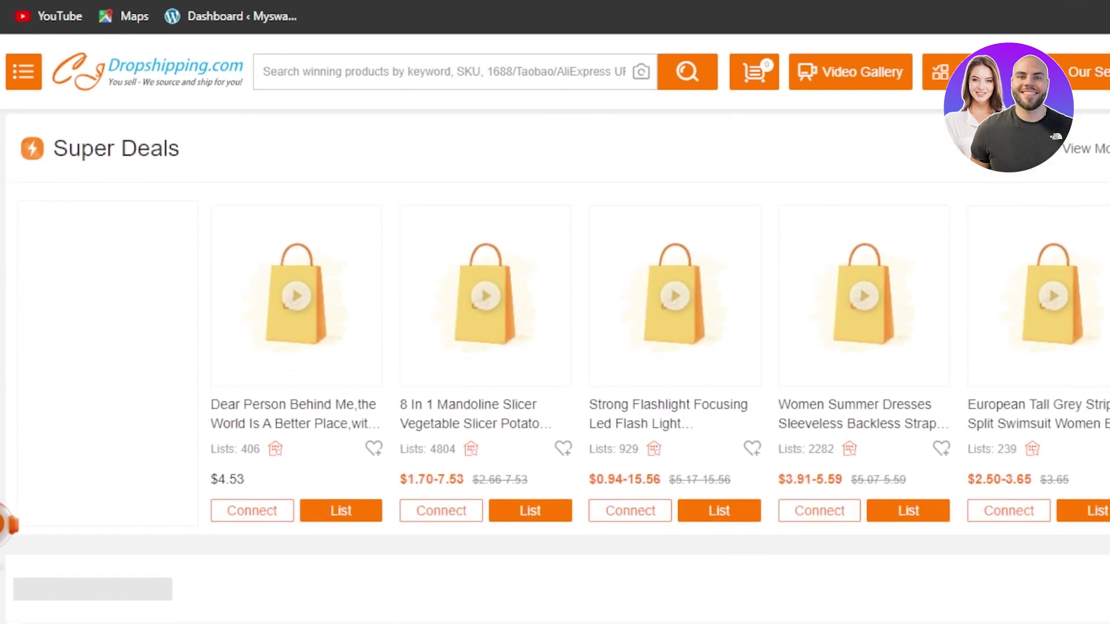
scroll(556, 329, "up", 10)
scroll(555, 328, "up", 8)
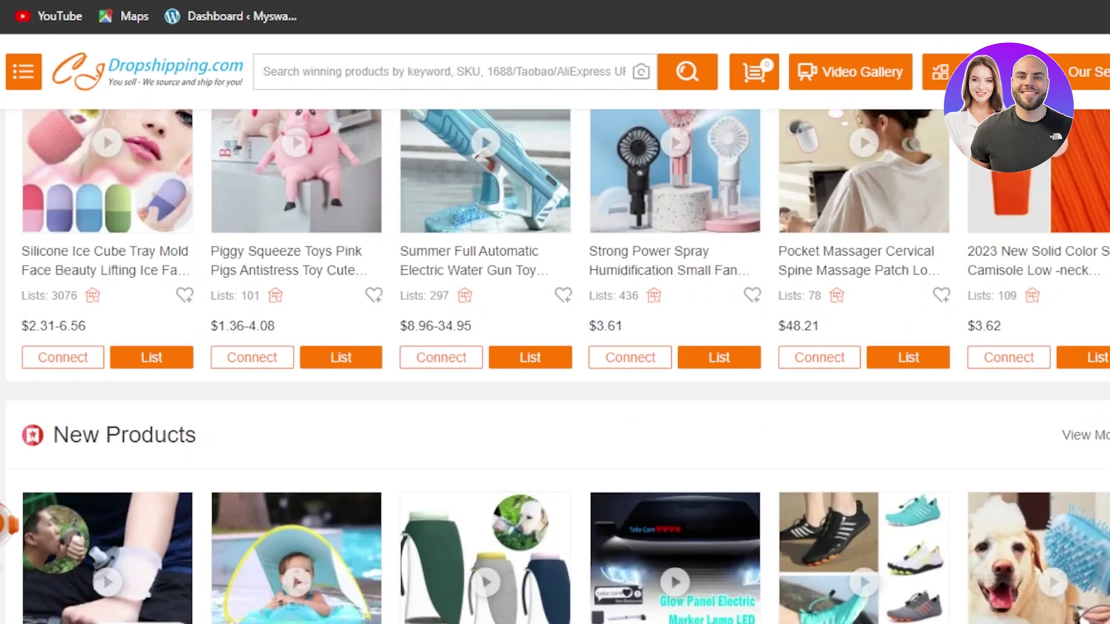
scroll(555, 329, "down", 9)
scroll(555, 329, "up", 12)
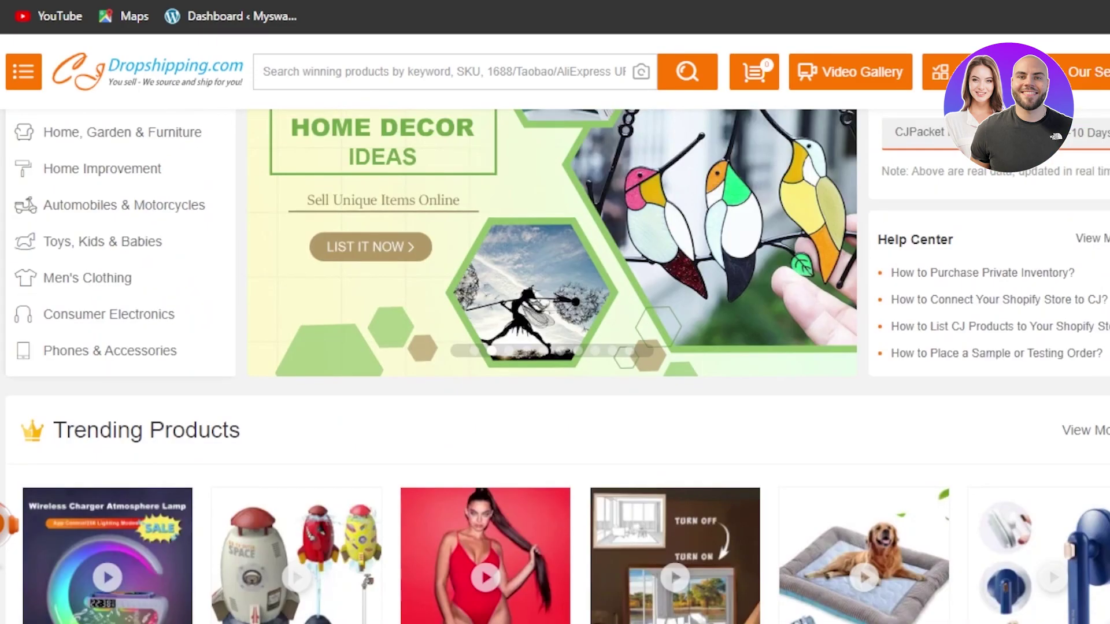
scroll(555, 329, "down", 15)
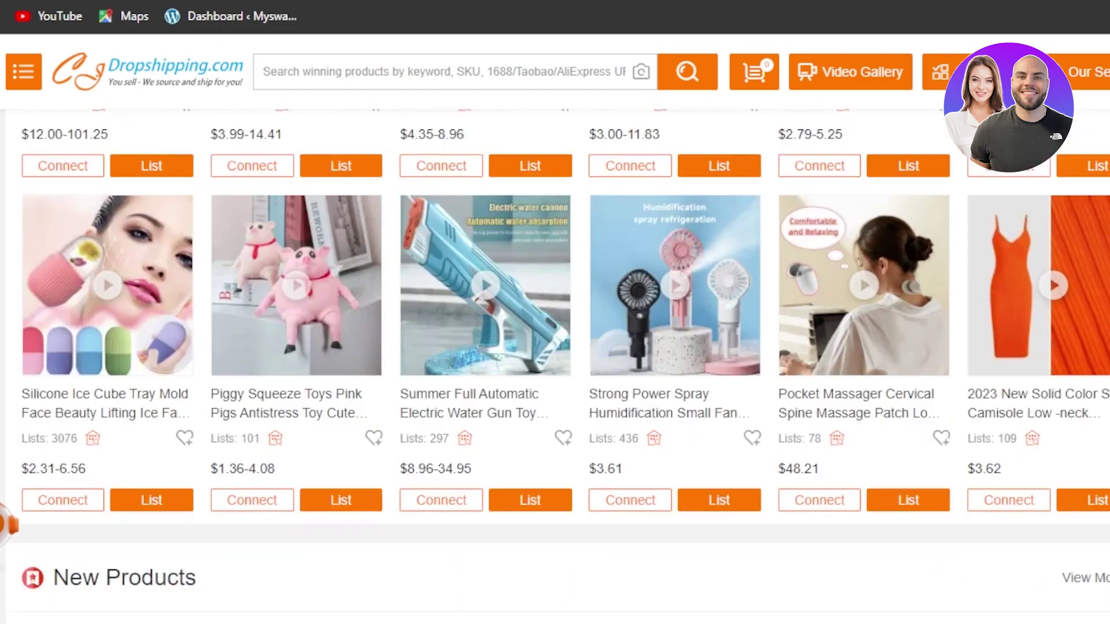
scroll(555, 328, "down", 15)
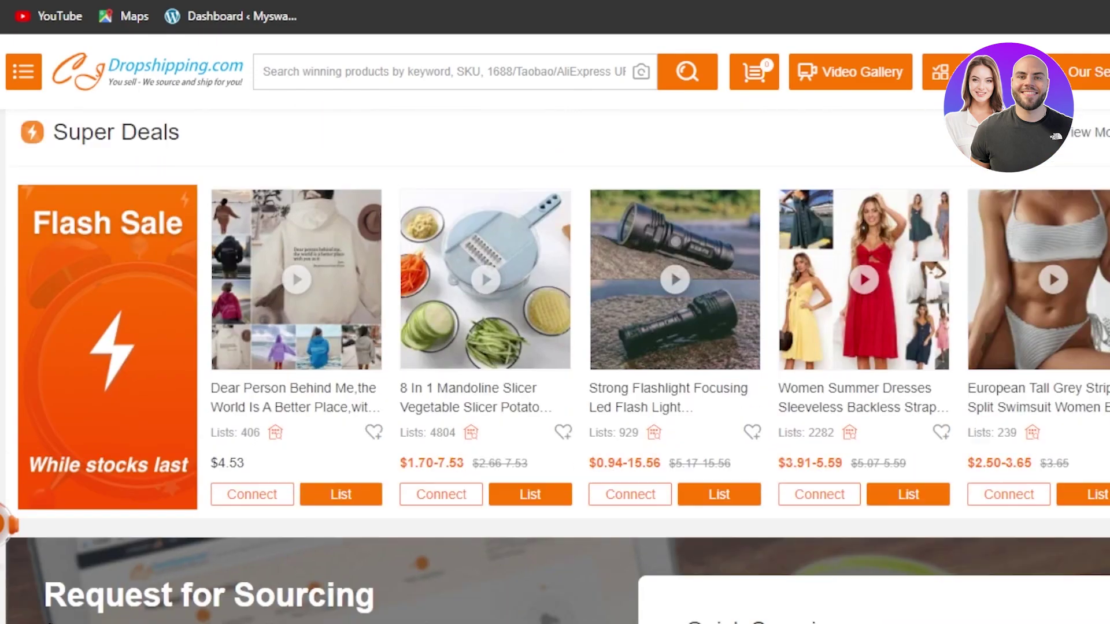
scroll(555, 329, "down", 8)
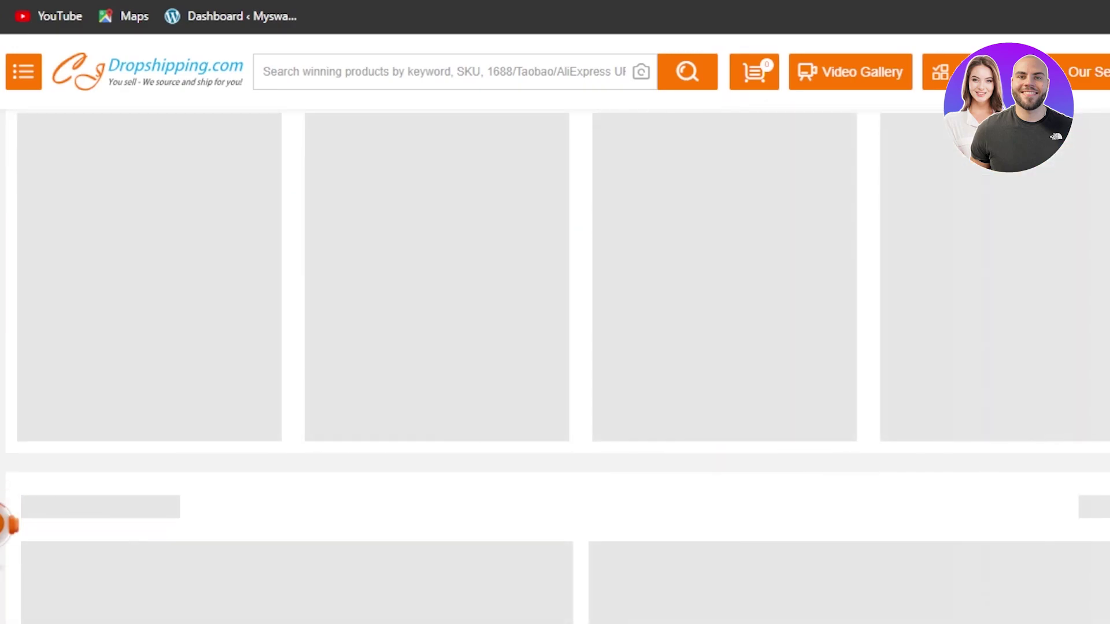
scroll(555, 328, "up", 15)
scroll(554, 329, "up", 15)
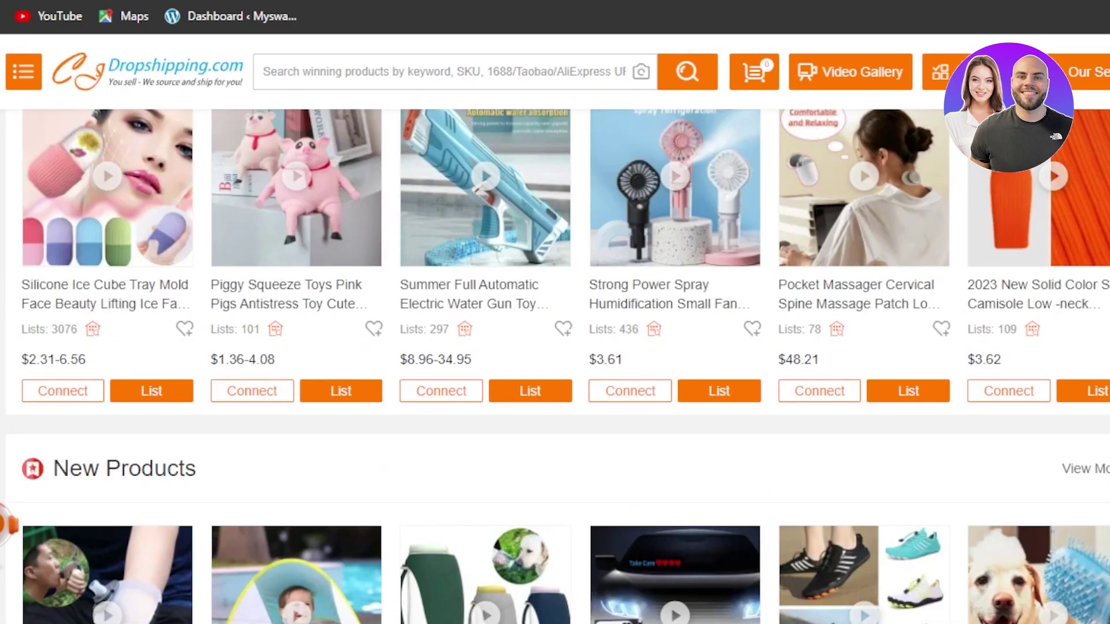
scroll(554, 329, "down", 6)
scroll(555, 328, "up", 9)
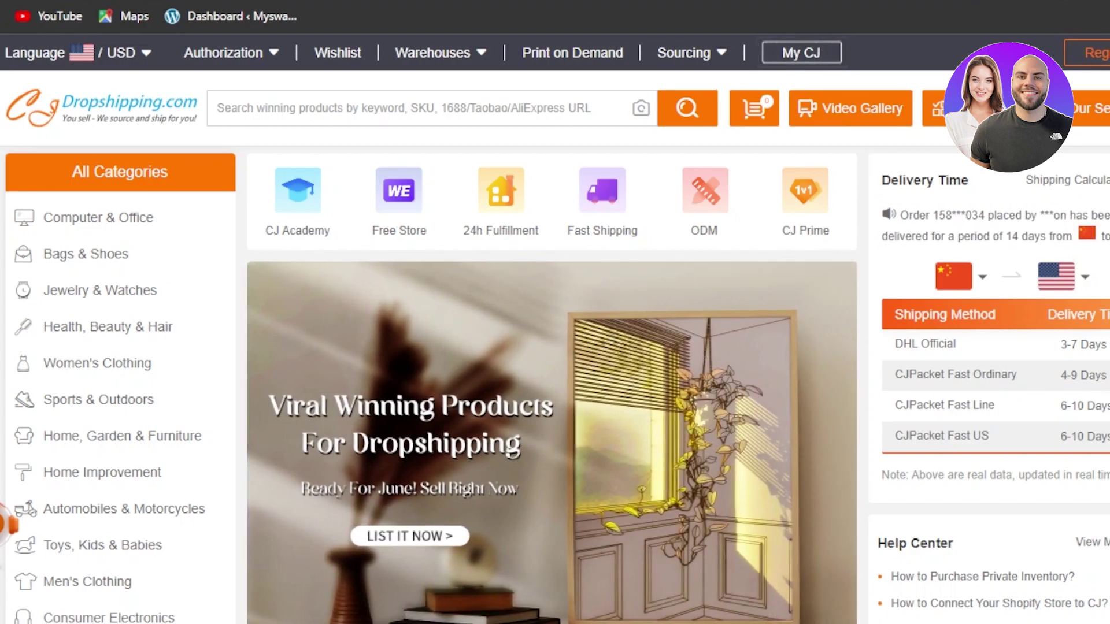
scroll(555, 347, "down", 10)
scroll(556, 347, "down", 8)
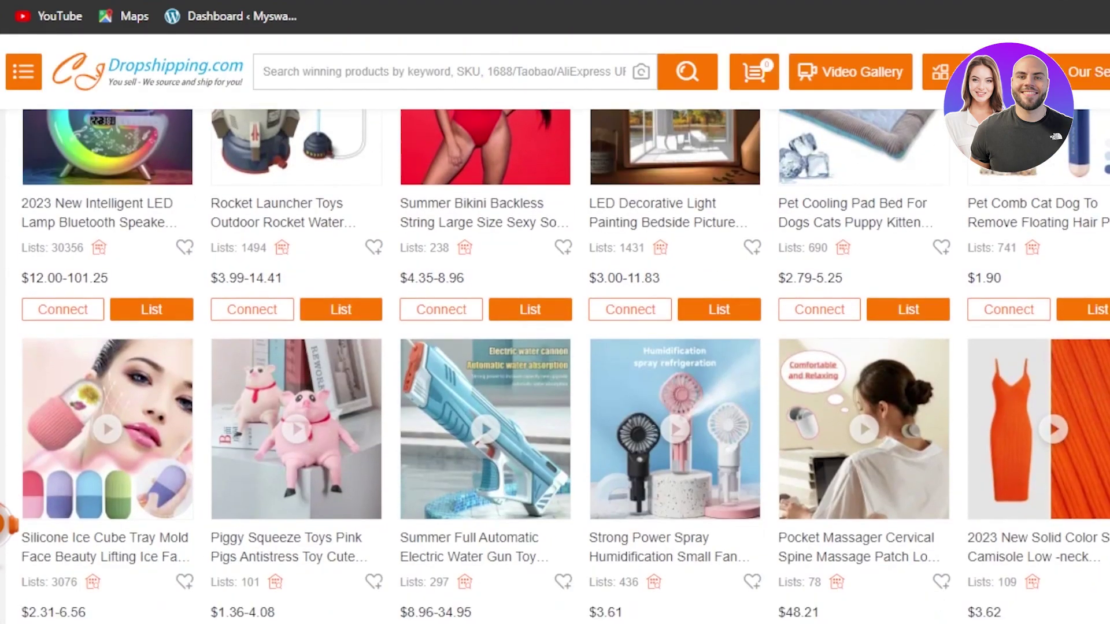
scroll(555, 347, "down", 8)
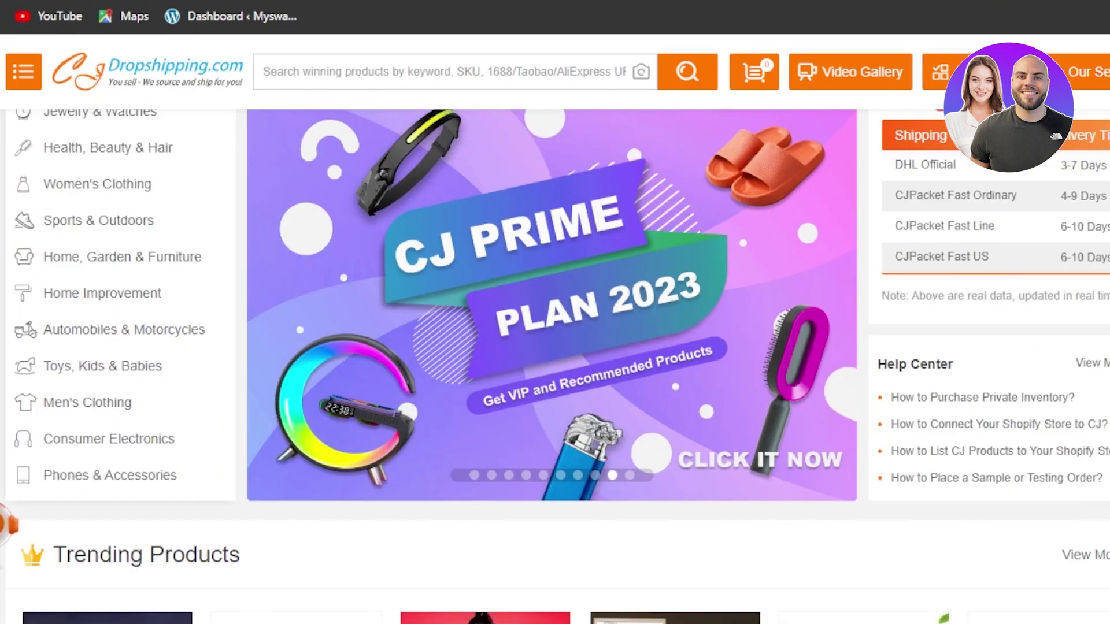
scroll(555, 346, "down", 8)
scroll(555, 347, "up", 3)
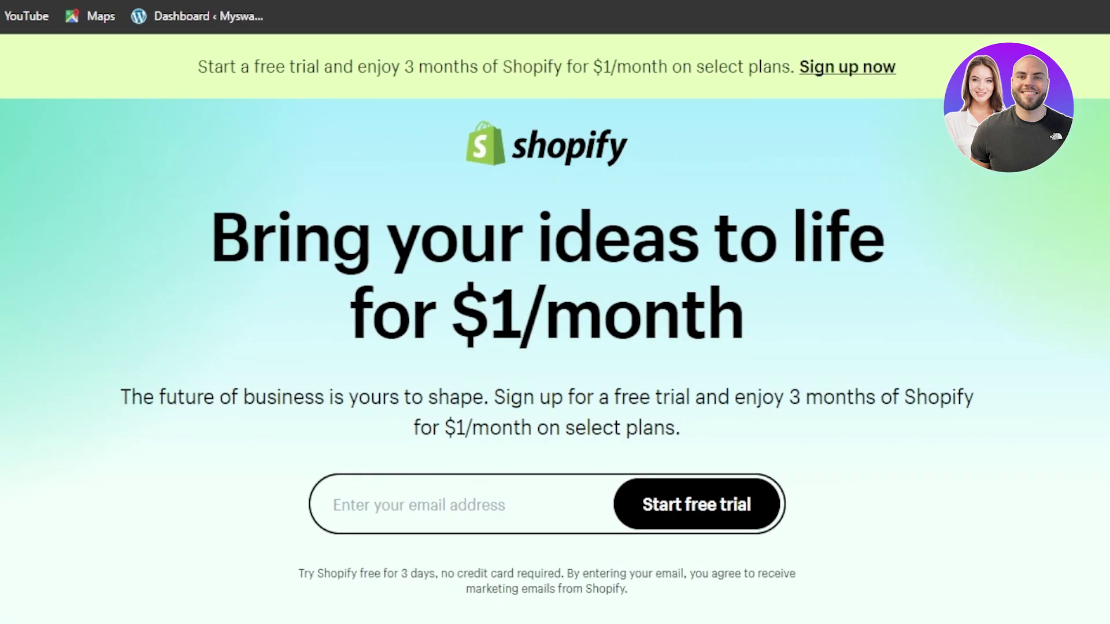
Scroll through Shopify's 3-months-for-$1/month landing page before going to the App Store
scroll(555, 347, "down", 1)
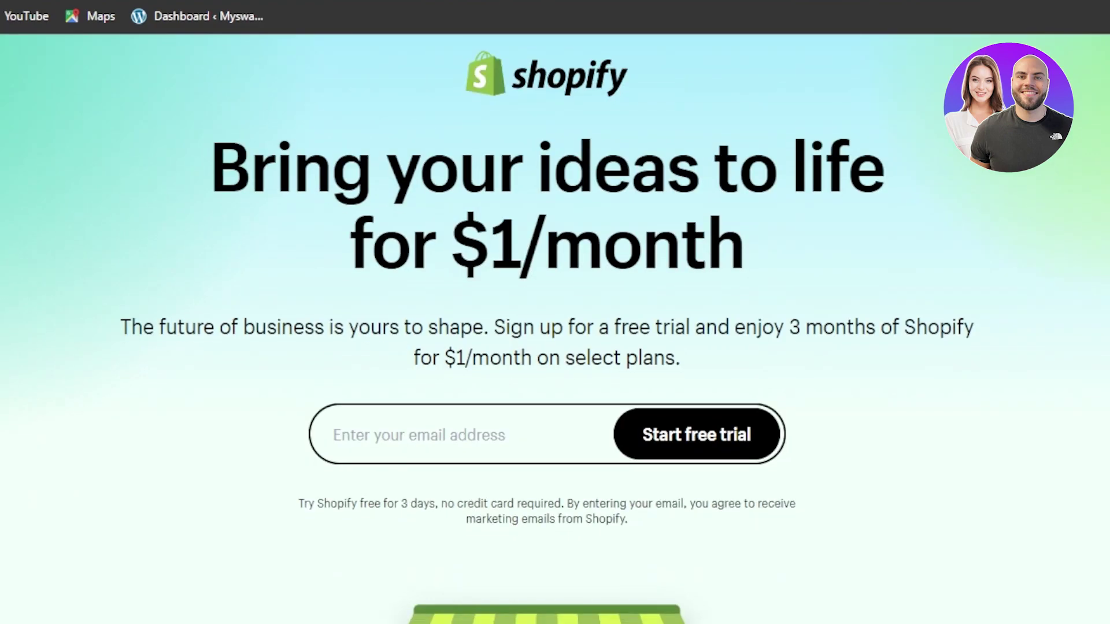
scroll(555, 347, "down", 12)
scroll(556, 358, "down", 8)
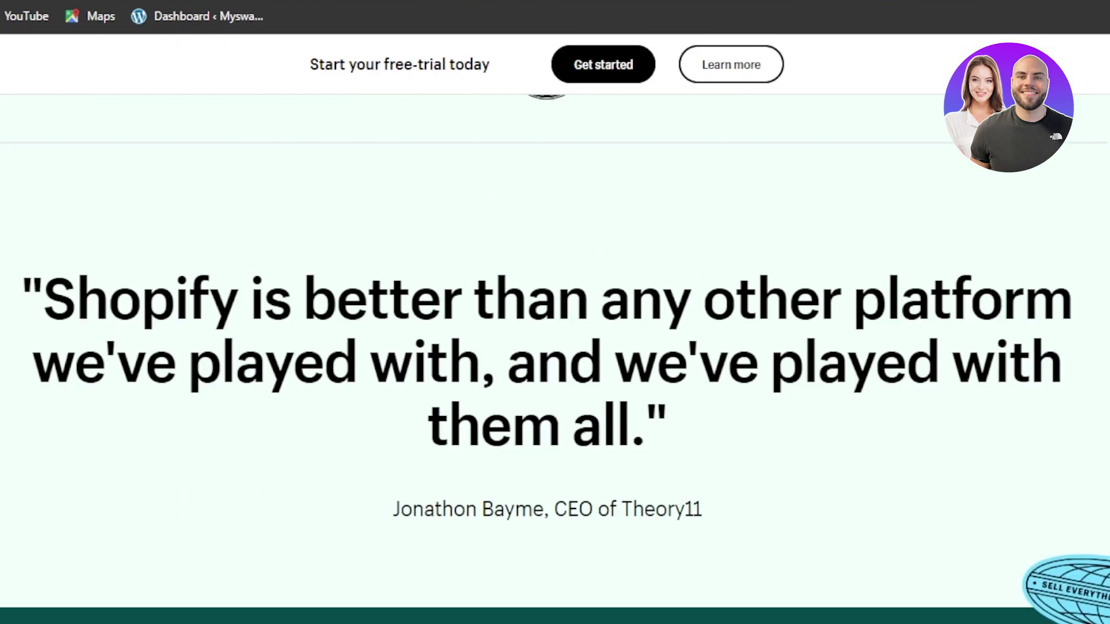
scroll(555, 347, "up", 20)
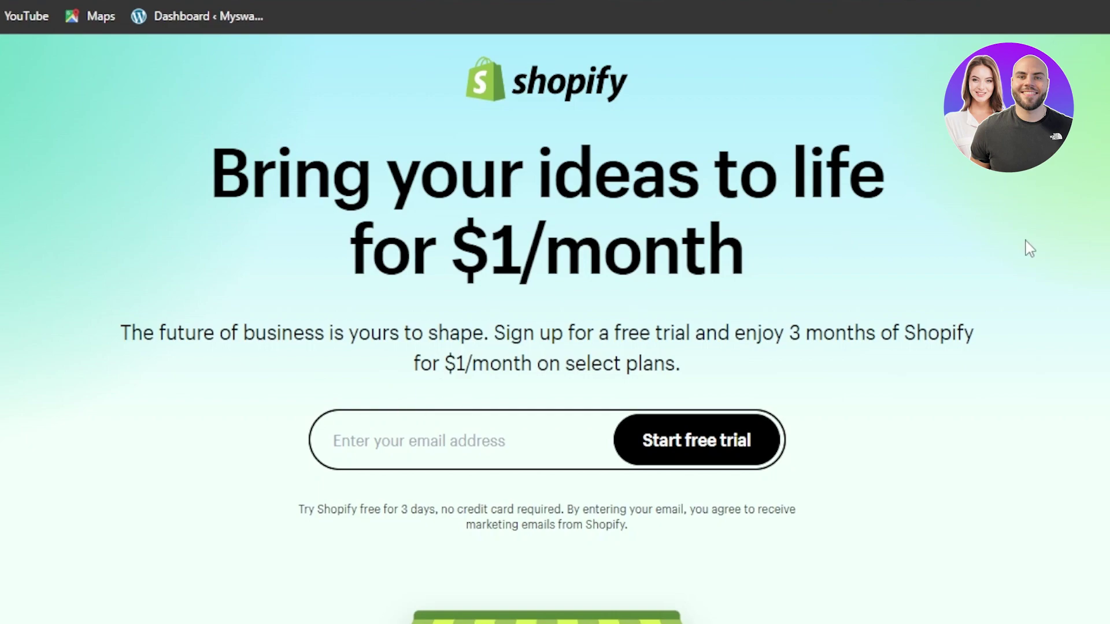
scroll(555, 347, "down", 7)
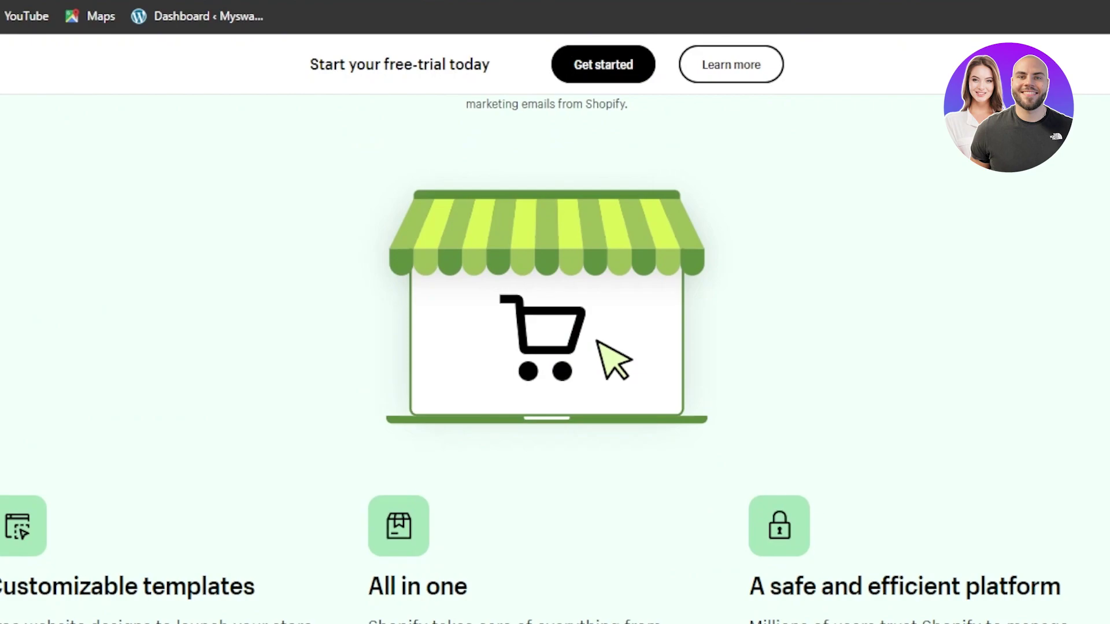
scroll(554, 347, "down", 5)
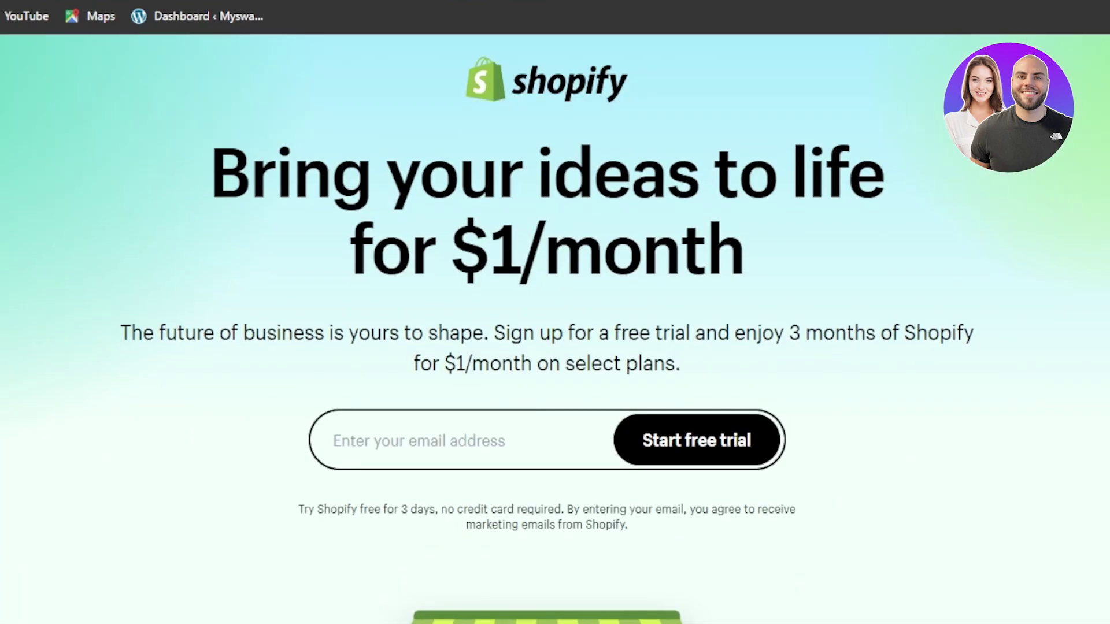
scroll(554, 347, "down", 10)
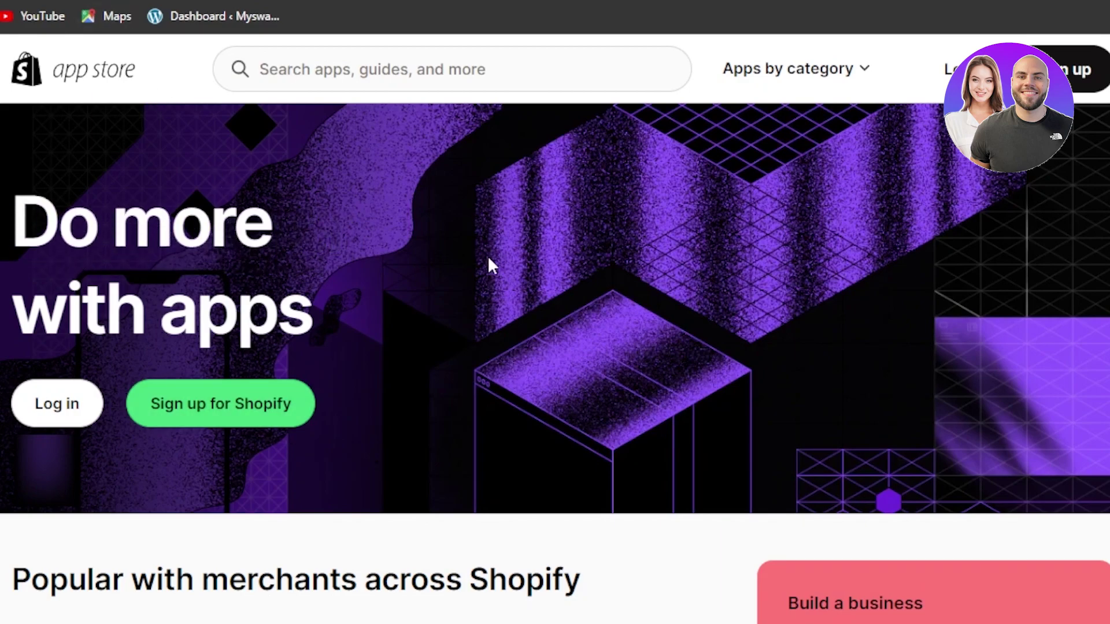
Search the Shopify App Store for 'cj dropshipping'
scroll(556, 347, "down", 8)
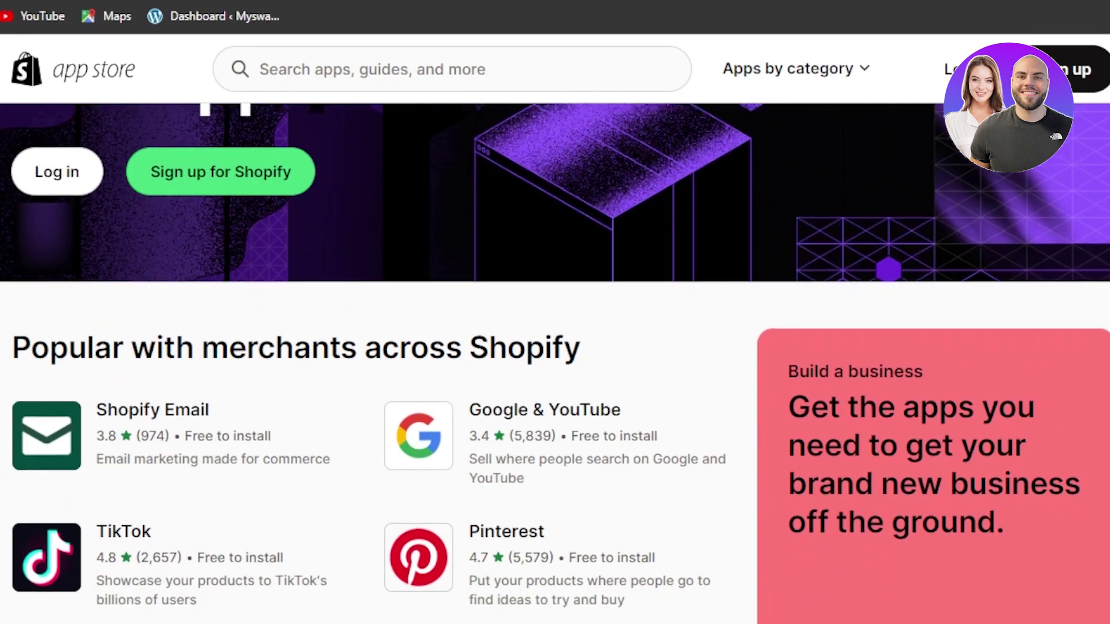
scroll(555, 346, "up", 8)
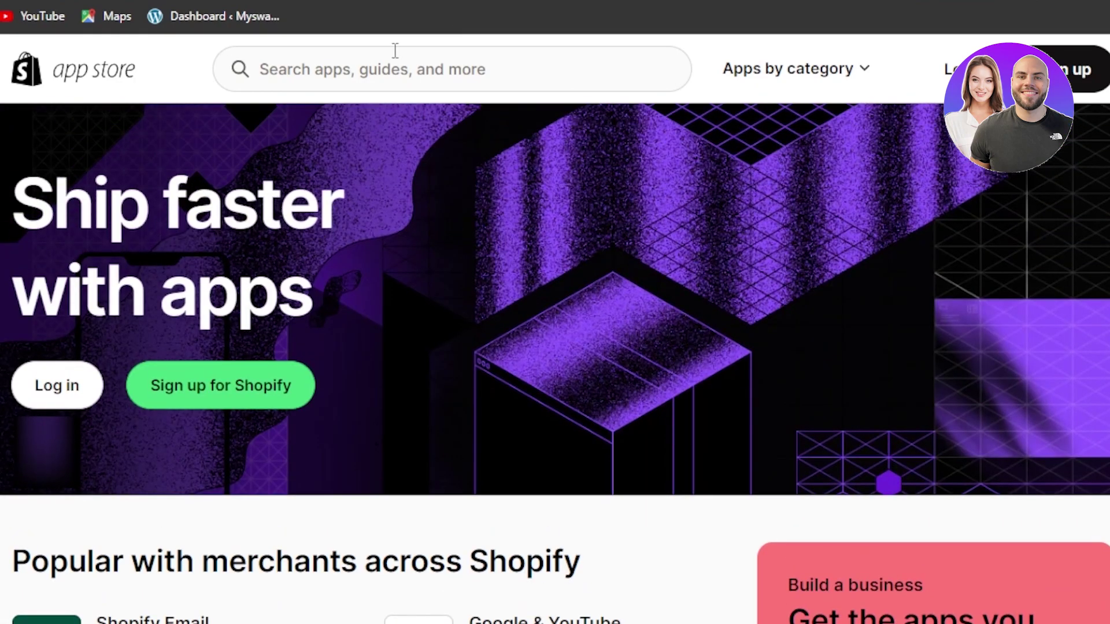
left_click(365, 74)
type("cj dropshipping")
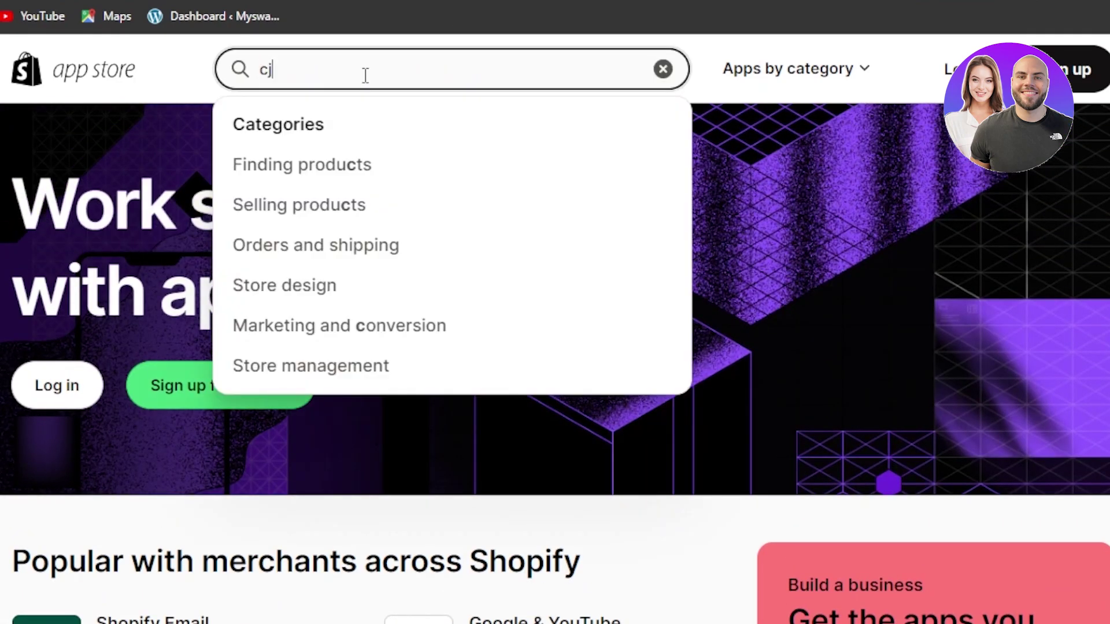
key("Return")
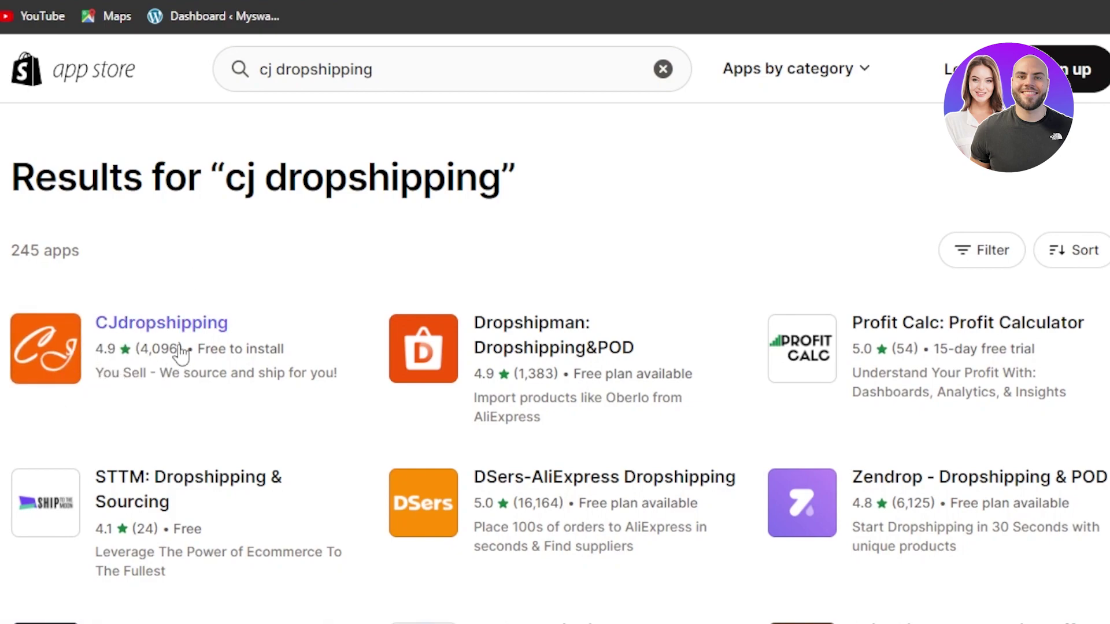
Open the CJdropshipping app listing and add the app with the existing Shopify account
left_click(173, 329)
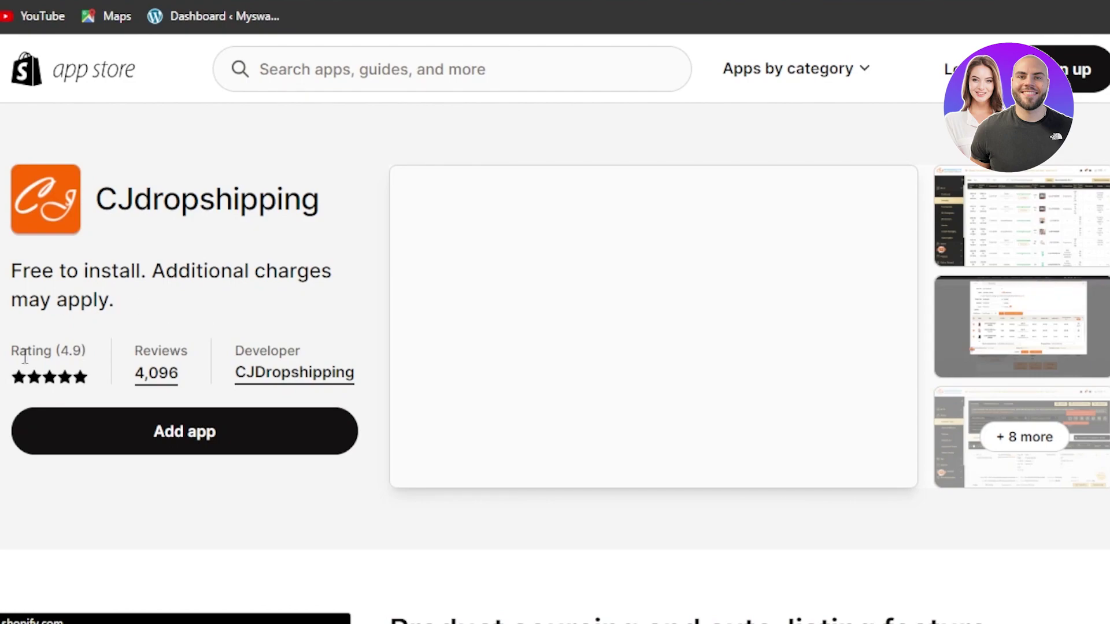
scroll(555, 363, "down", 7)
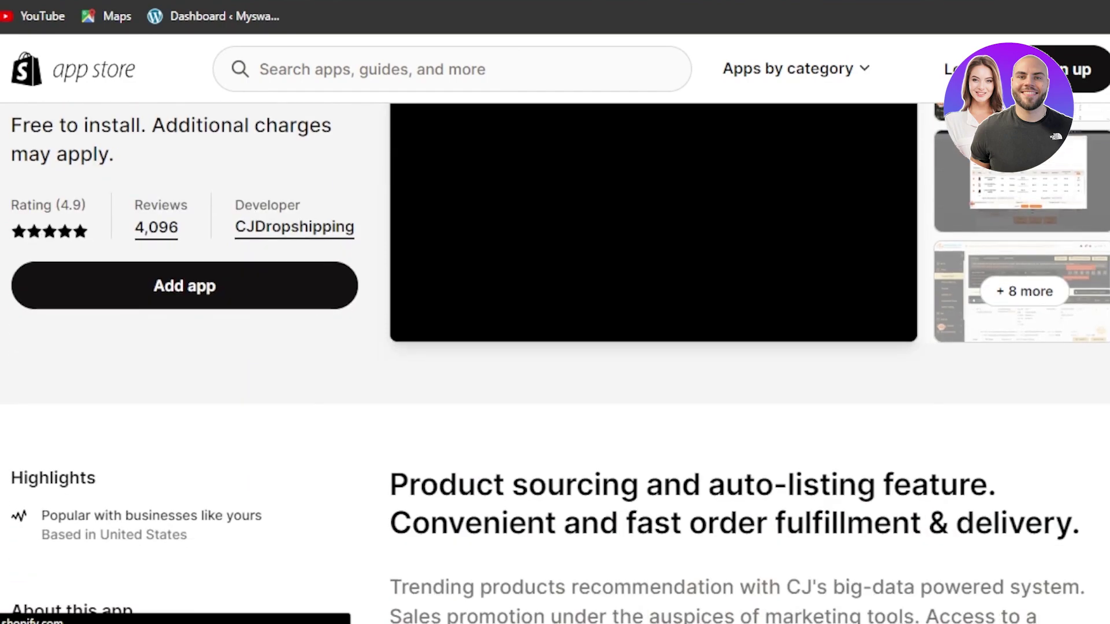
scroll(555, 364, "down", 2)
scroll(555, 363, "up", 3)
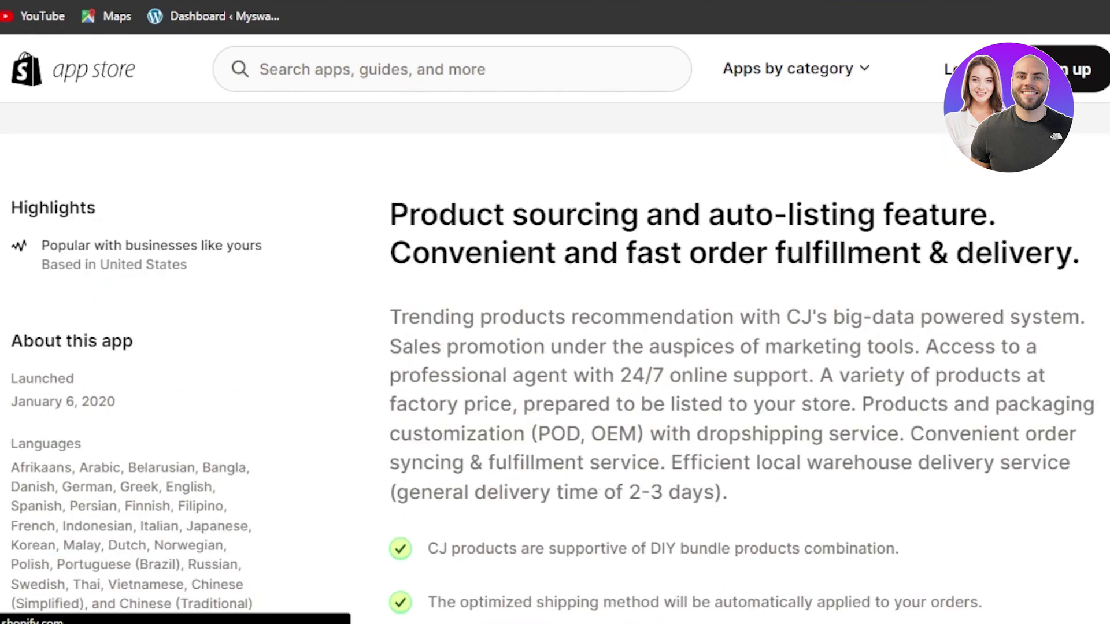
scroll(892, 280, "down", 4)
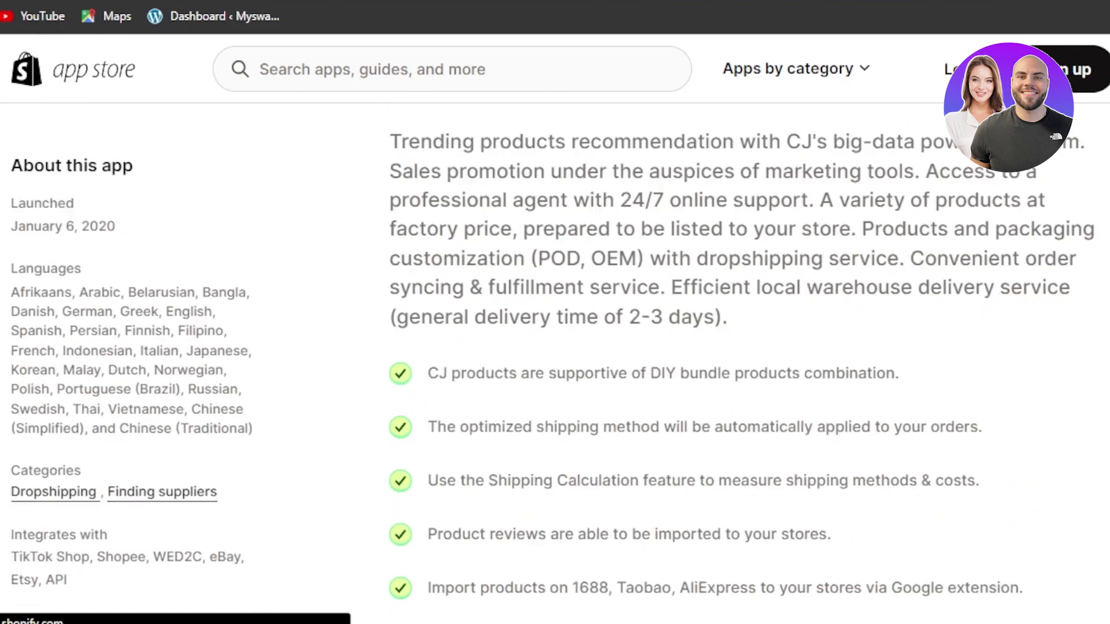
scroll(893, 280, "up", 10)
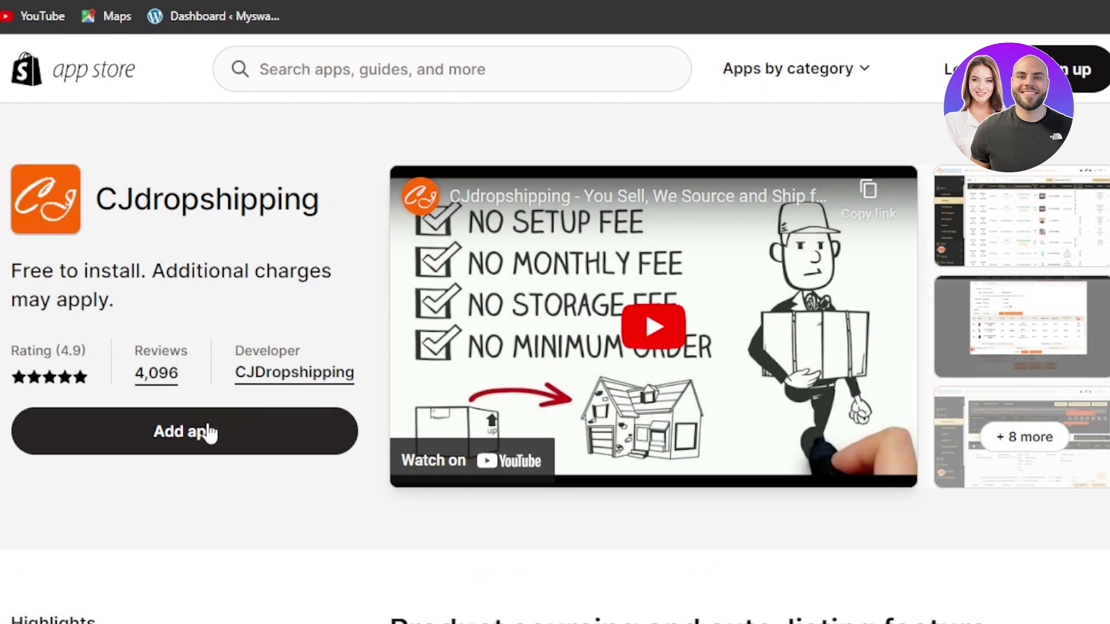
left_click(209, 432)
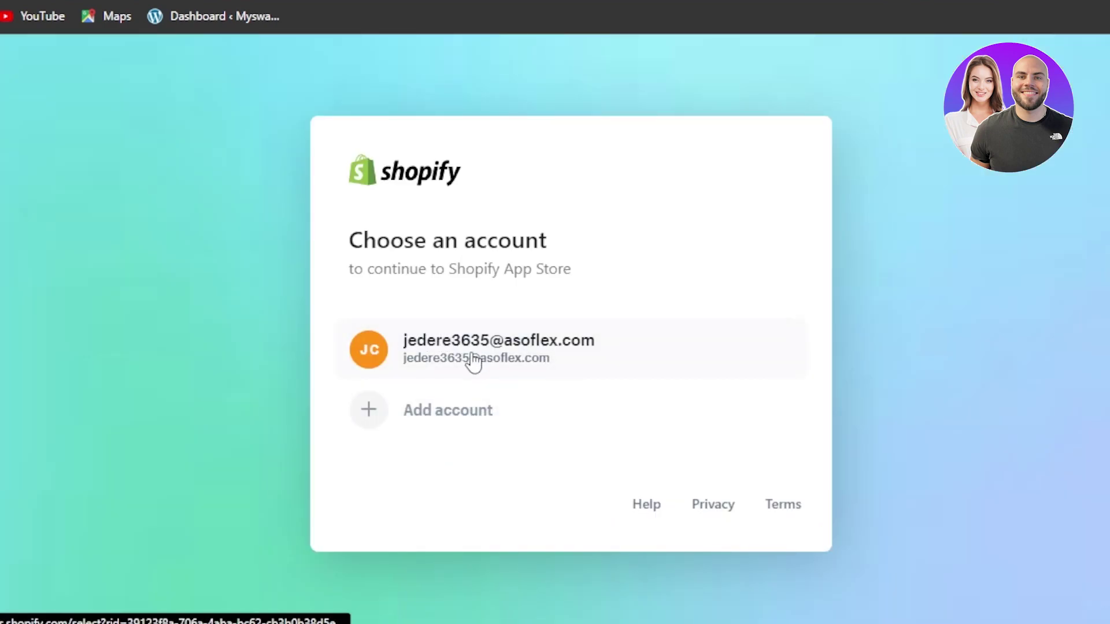
left_click(474, 362)
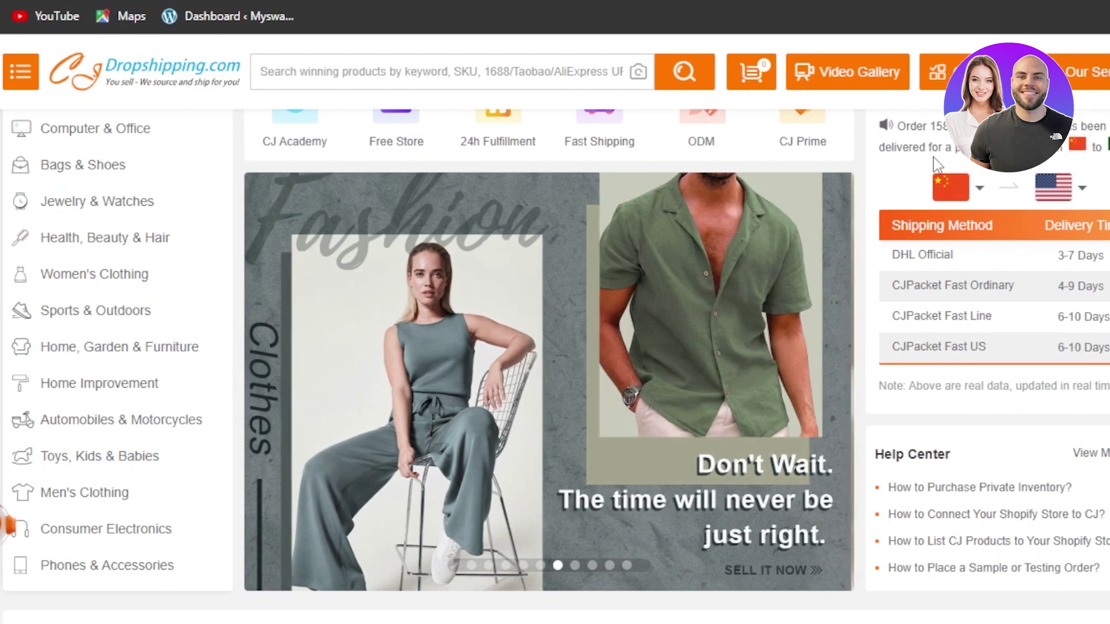
scroll(556, 347, "down", 9)
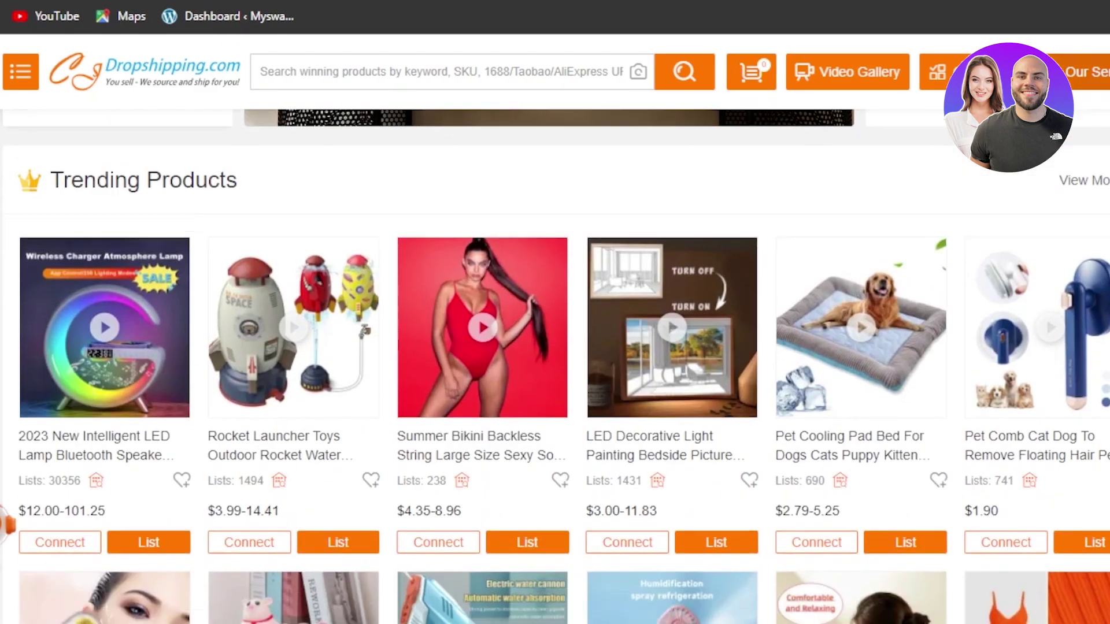
scroll(555, 347, "down", 5)
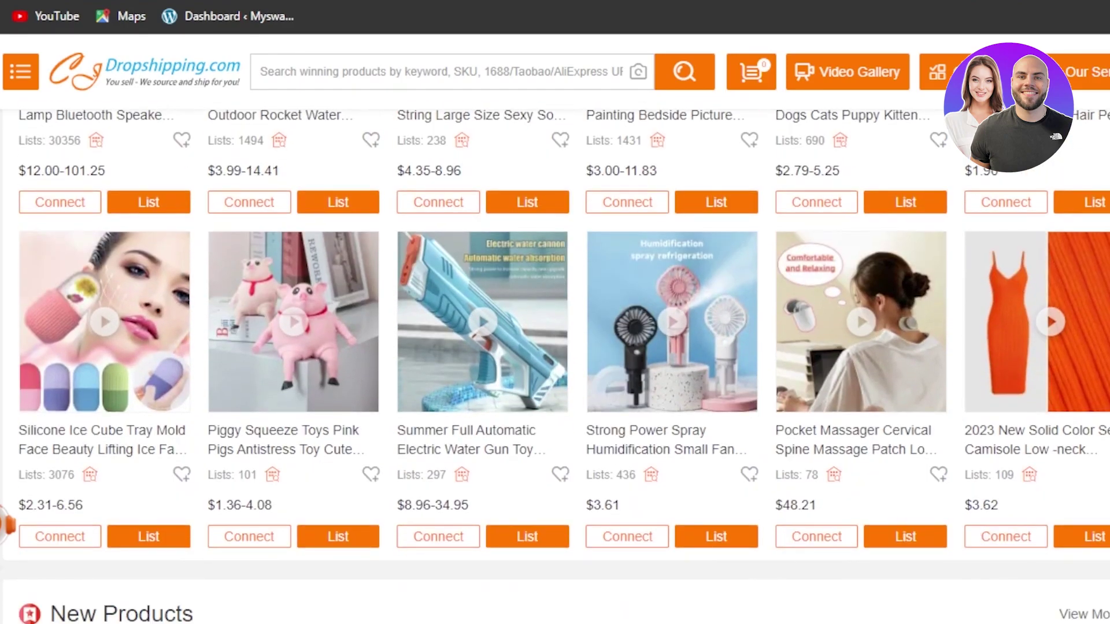
scroll(555, 347, "down", 8)
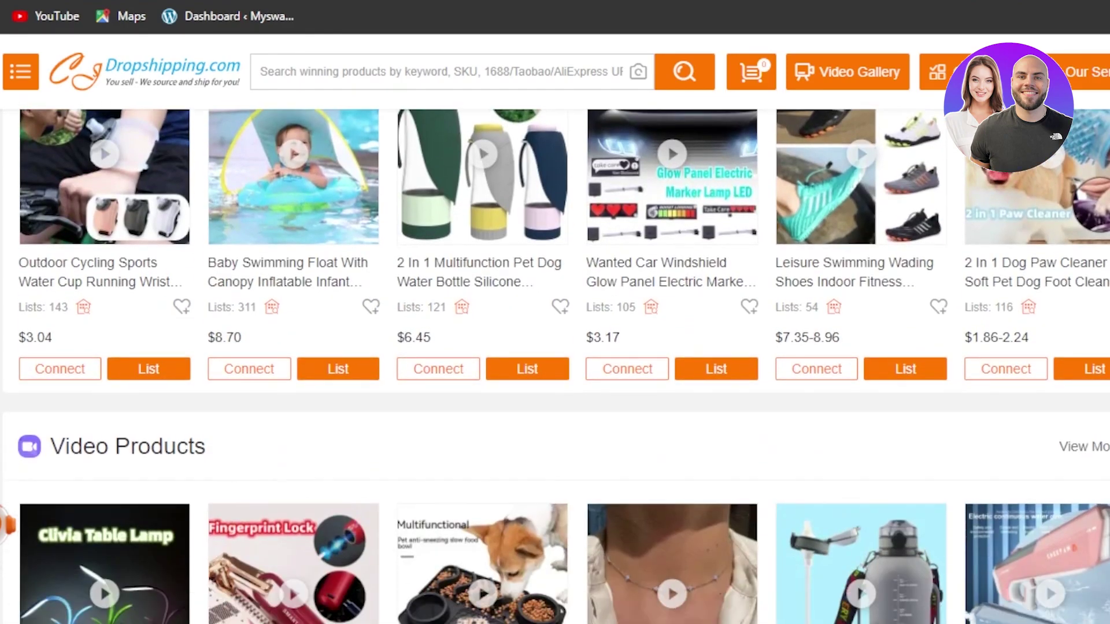
scroll(555, 347, "up", 4)
scroll(453, 180, "up", 9)
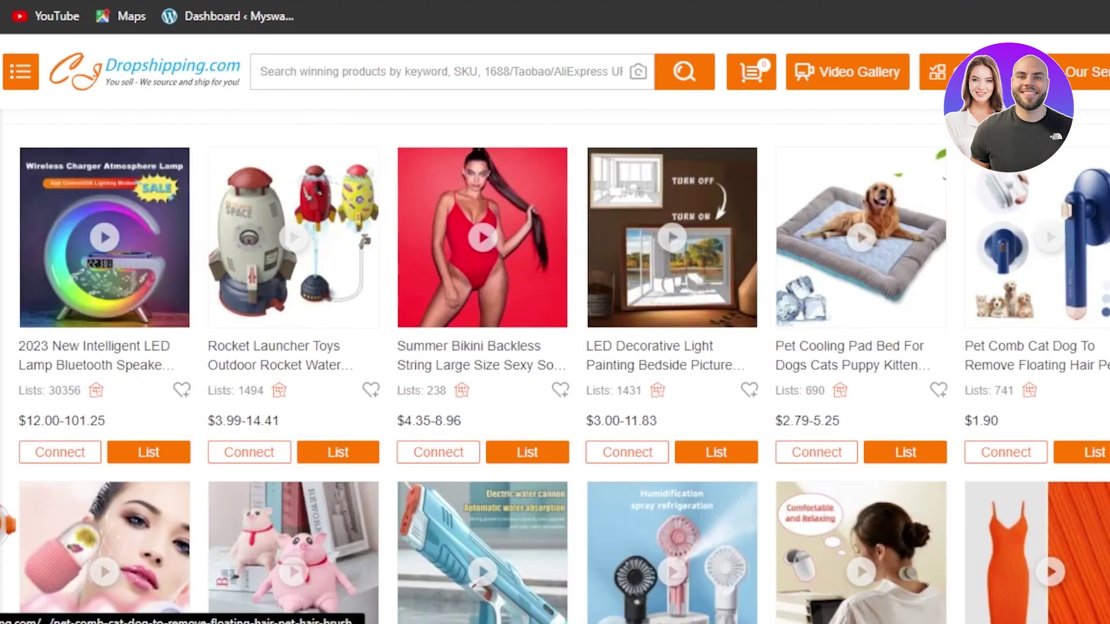
scroll(169, 271, "up", 10)
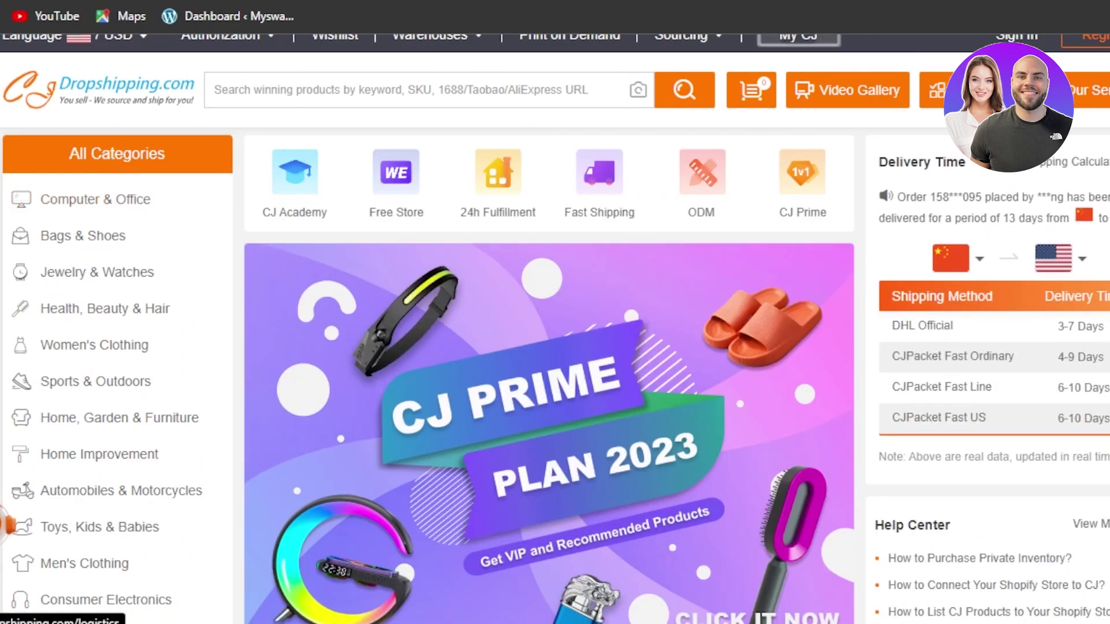
scroll(554, 330, "down", 2)
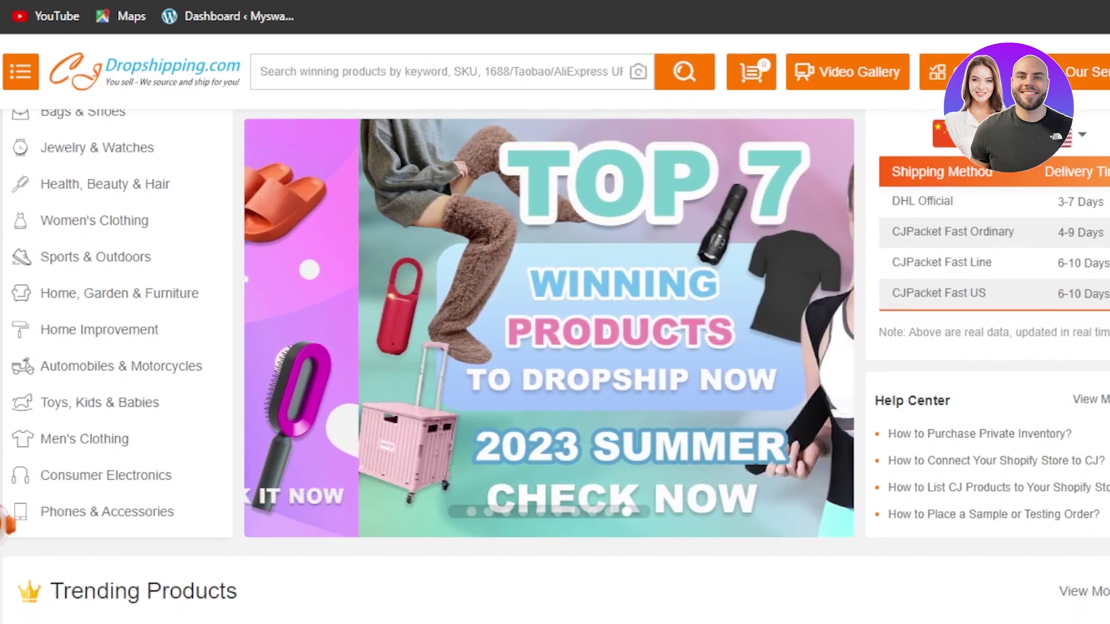
scroll(555, 365, "down", 1)
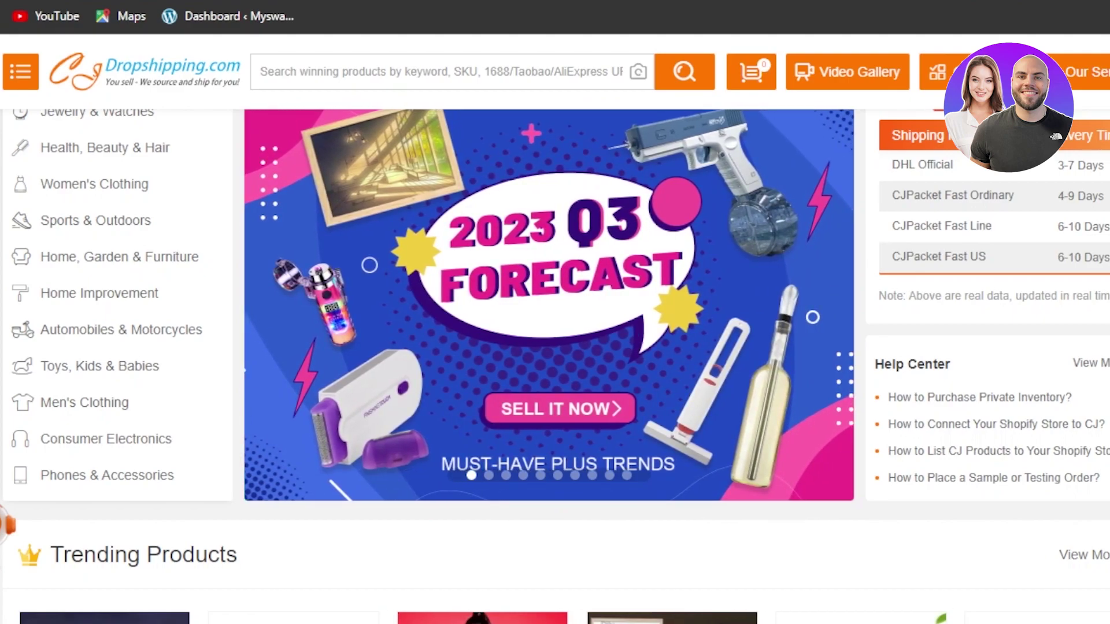
scroll(555, 364, "up", 3)
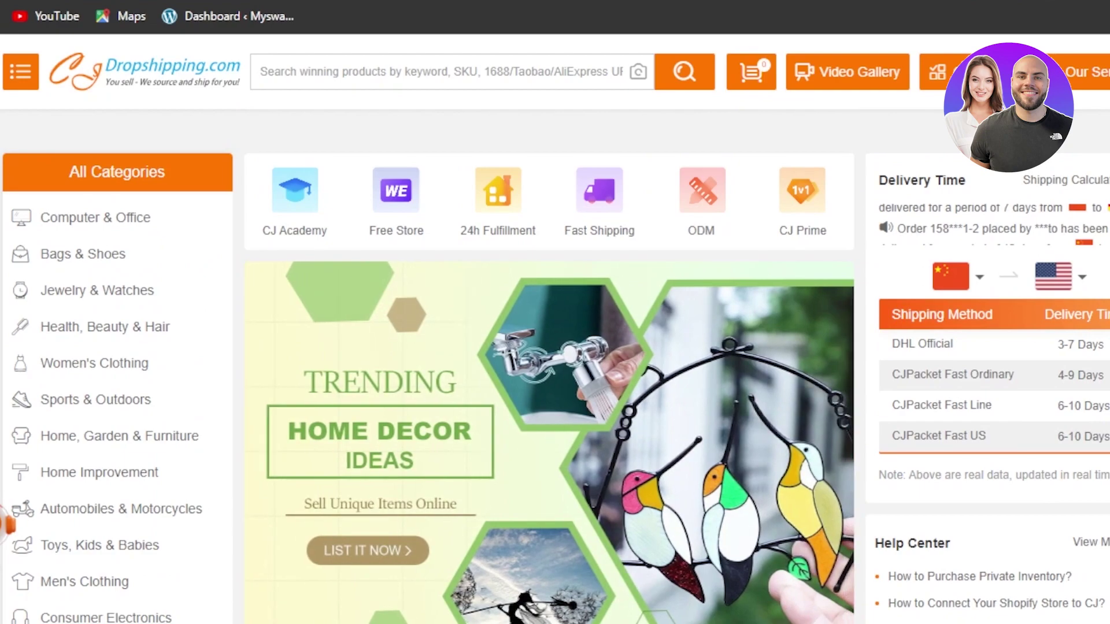
scroll(555, 364, "down", 1)
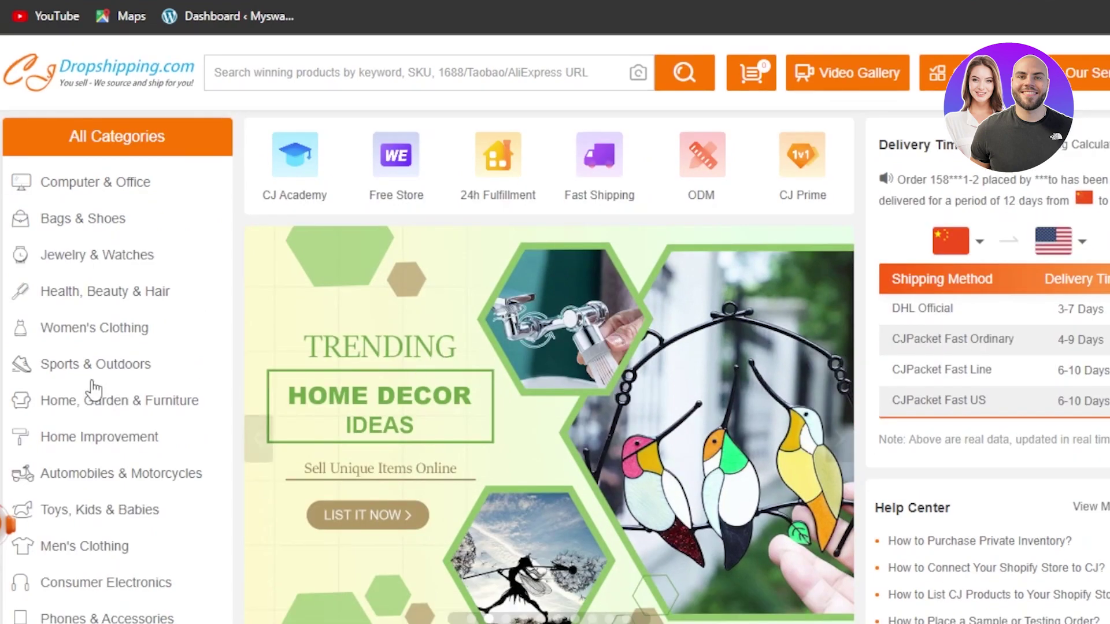
Open Women's Clothing > Accessories > Woman Hats & Caps from the All Categories sidebar
mouse_move(52, 345)
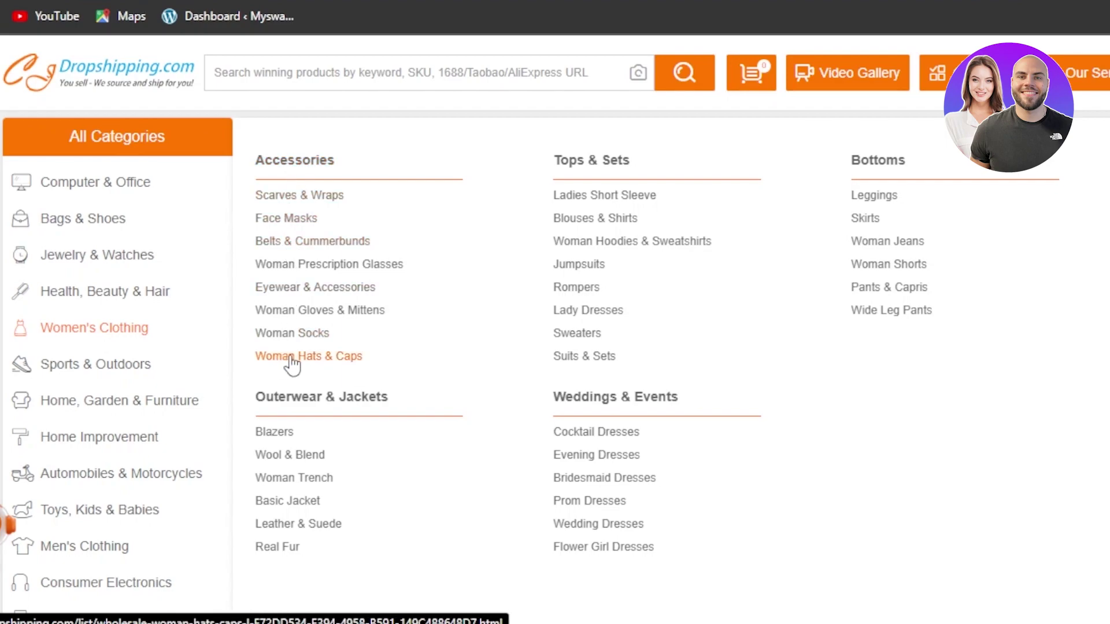
left_click(327, 369)
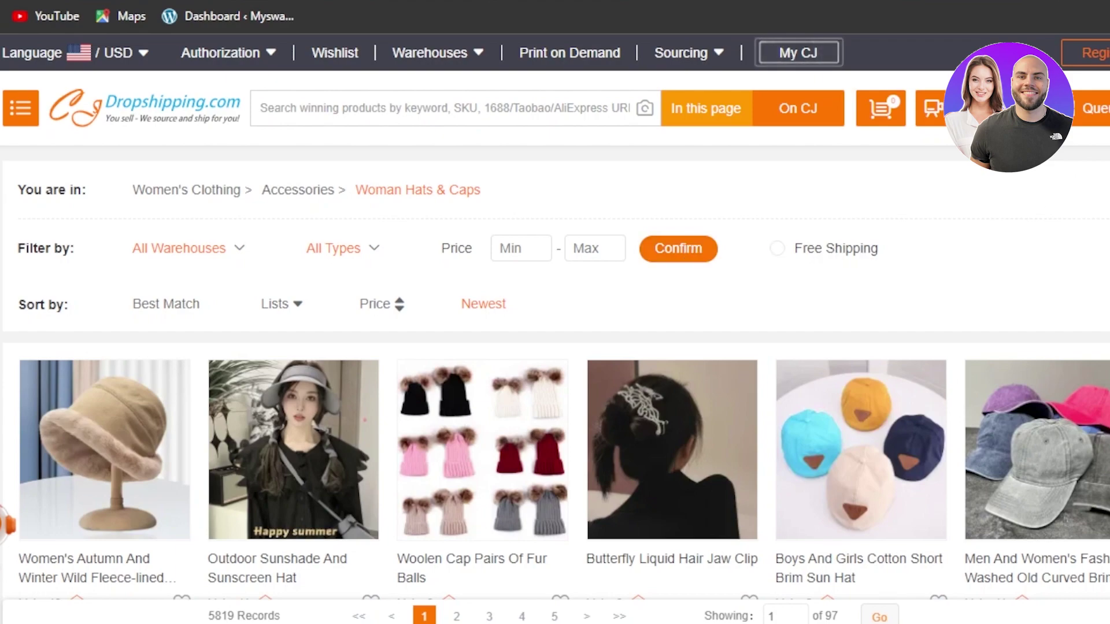
Filter the Woman Hats & Caps listing to Free Shipping items
key("XF86MonBrightnessUp")
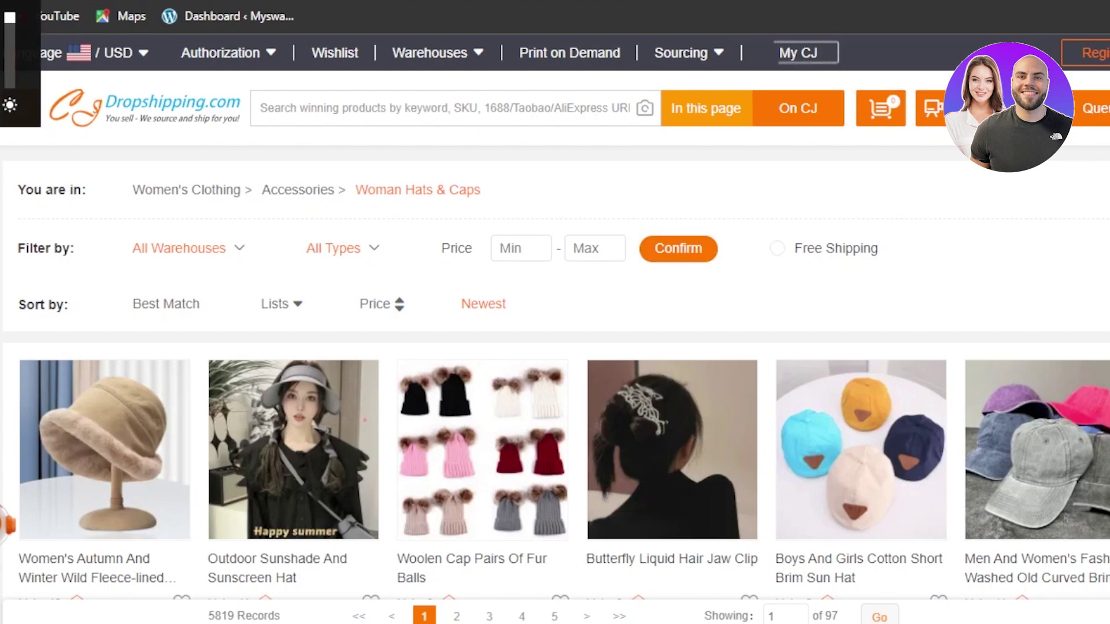
scroll(554, 347, "down", 5)
scroll(555, 347, "up", 2)
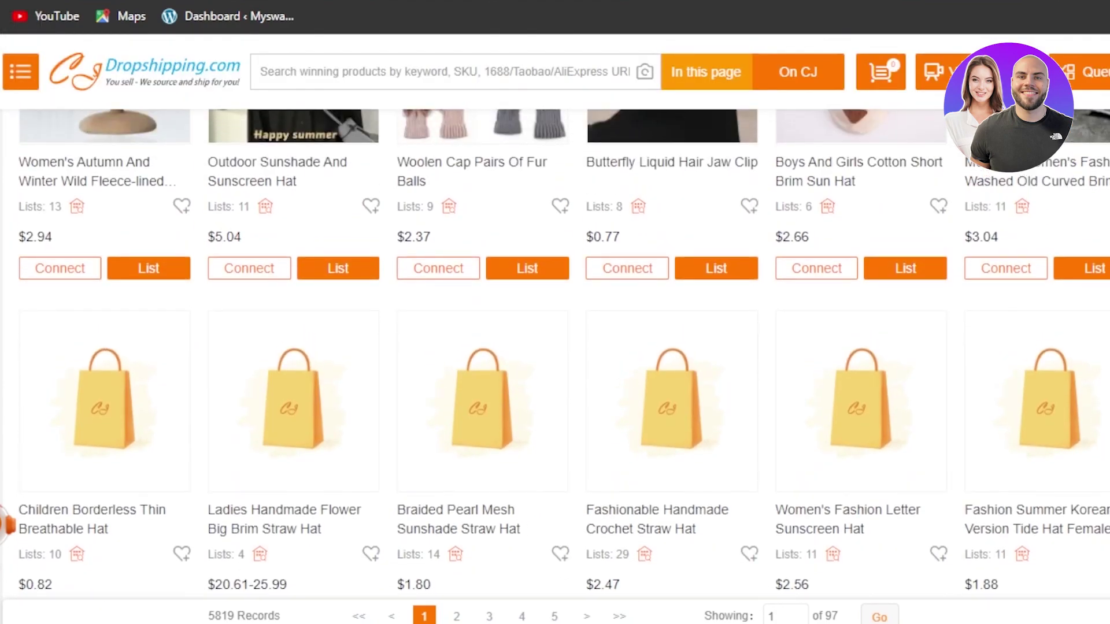
scroll(555, 347, "up", 4)
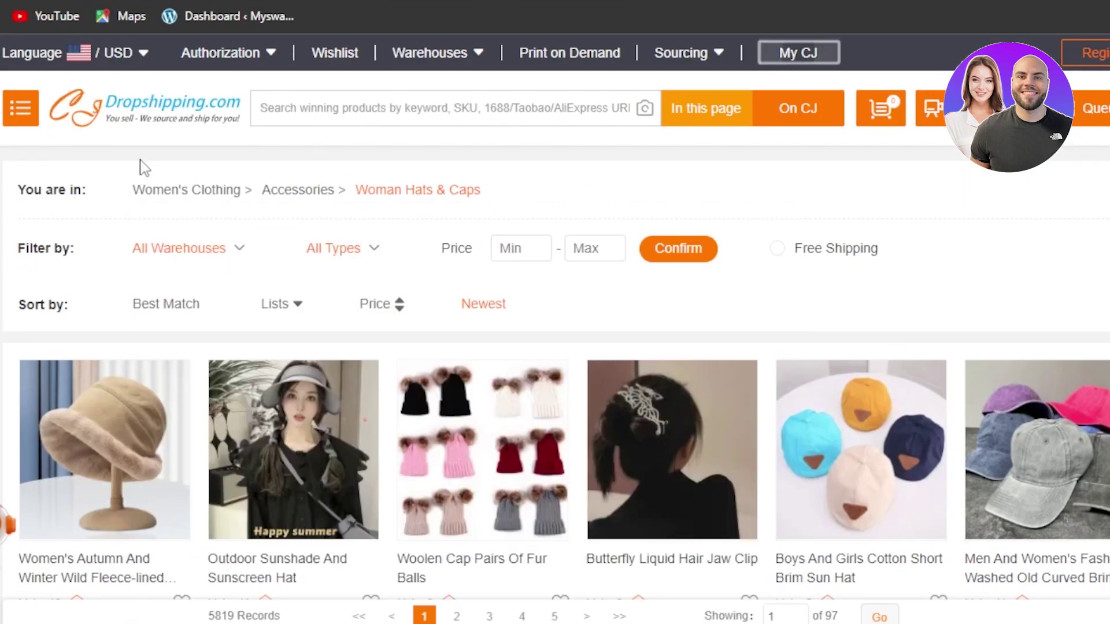
left_click(782, 252)
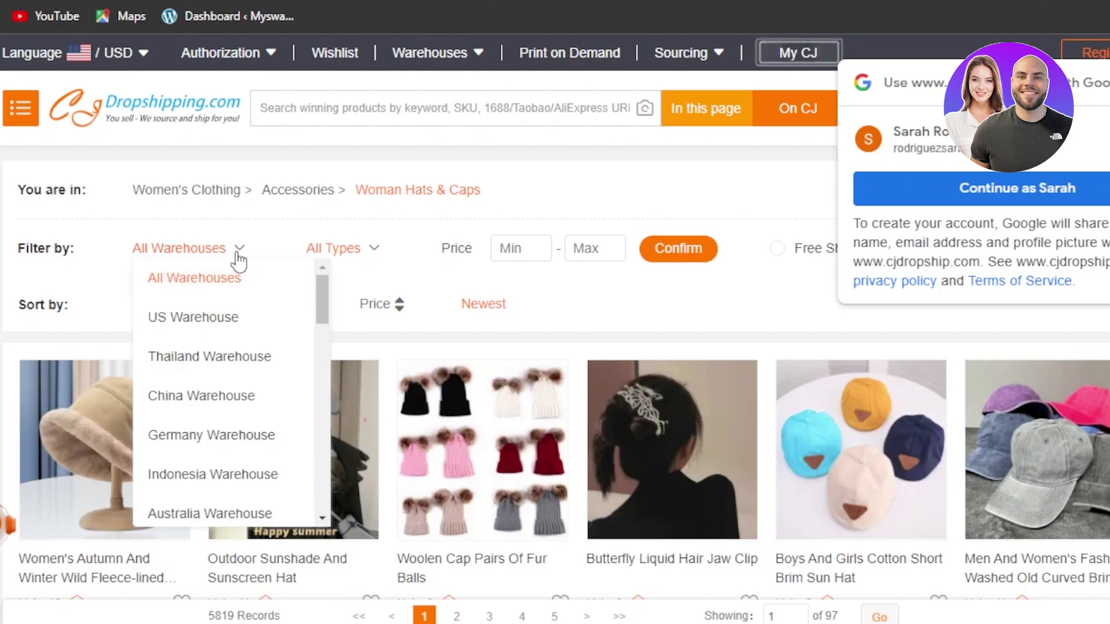
Open the All Warehouses filter dropdown and scroll its list of warehouses
mouse_move(184, 191)
mouse_move(189, 267)
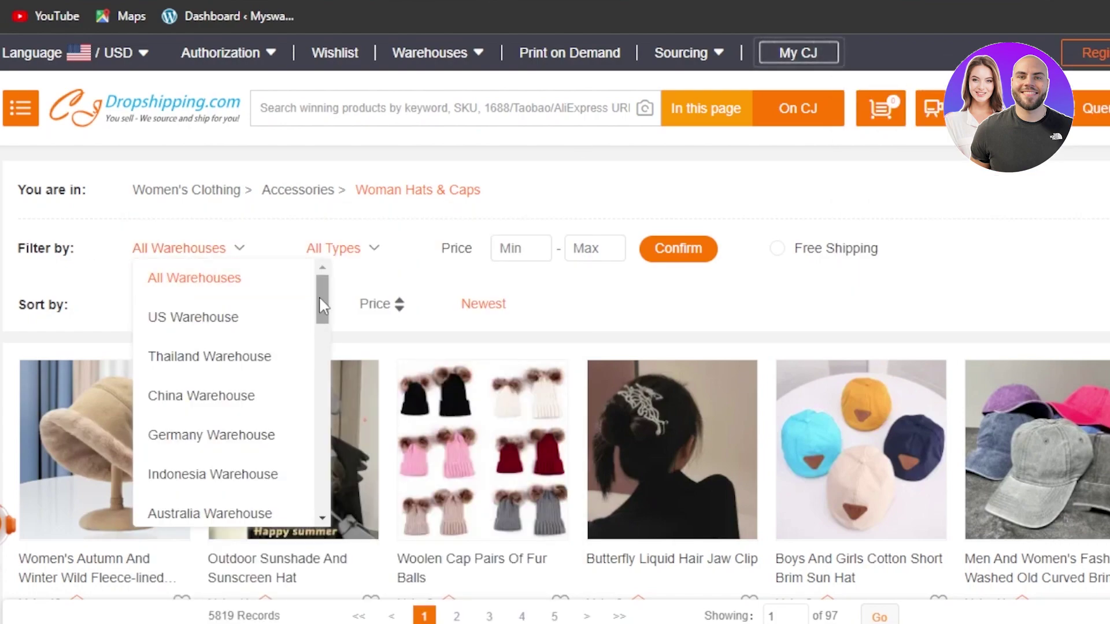
mouse_move(319, 299)
left_mouse_down()
mouse_move(324, 338)
mouse_move(319, 294)
left_mouse_up()
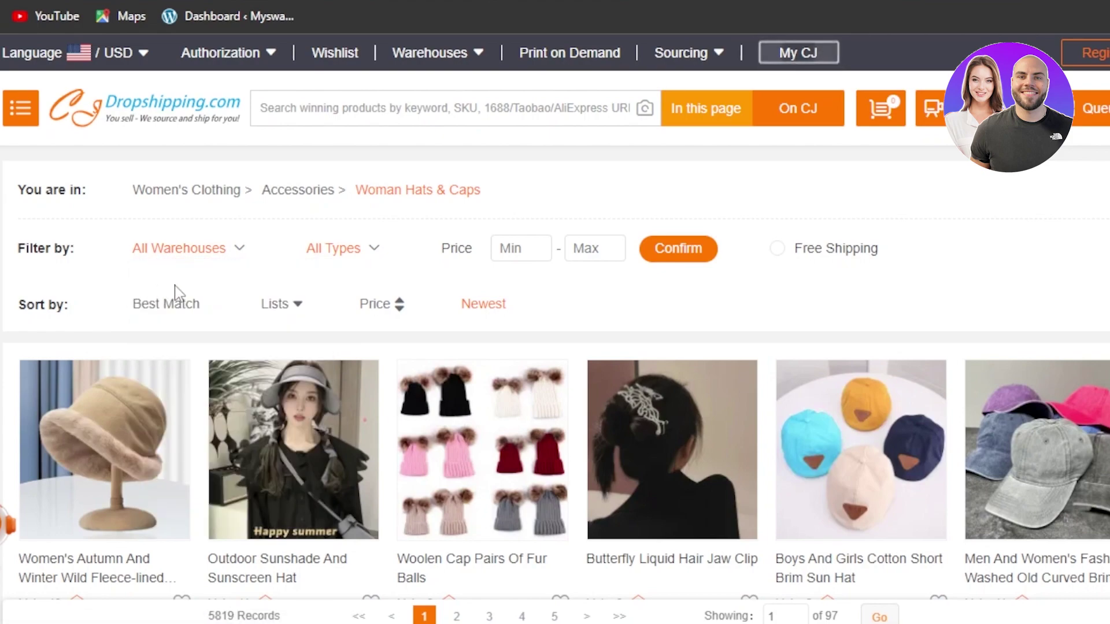
mouse_move(241, 266)
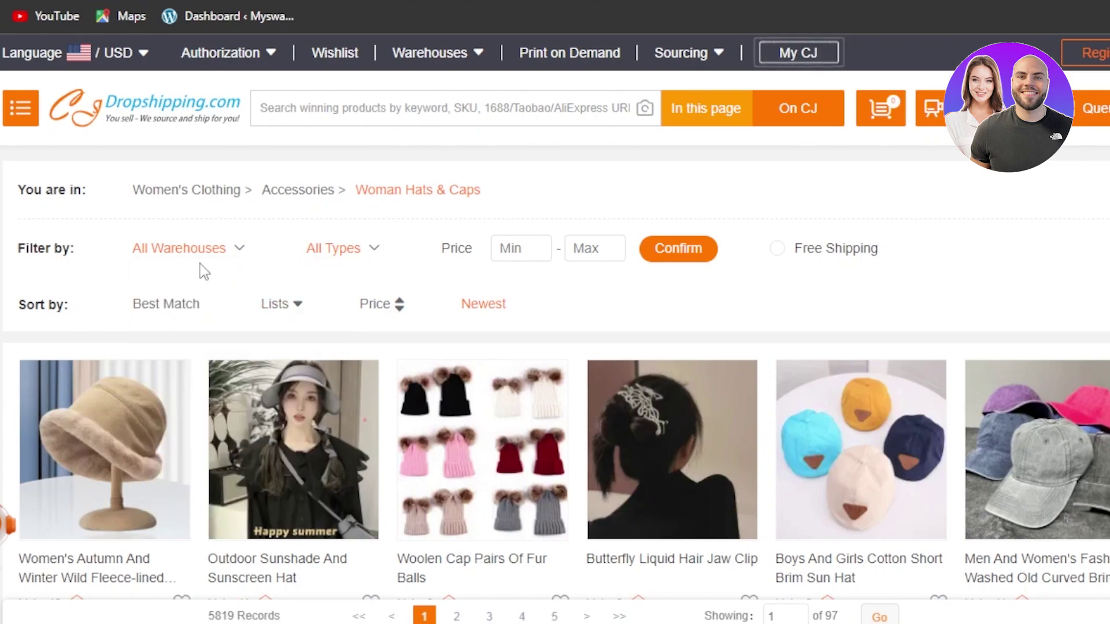
Filter the hats to China Warehouse, viewing the All Types options without changing them
mouse_move(289, 289)
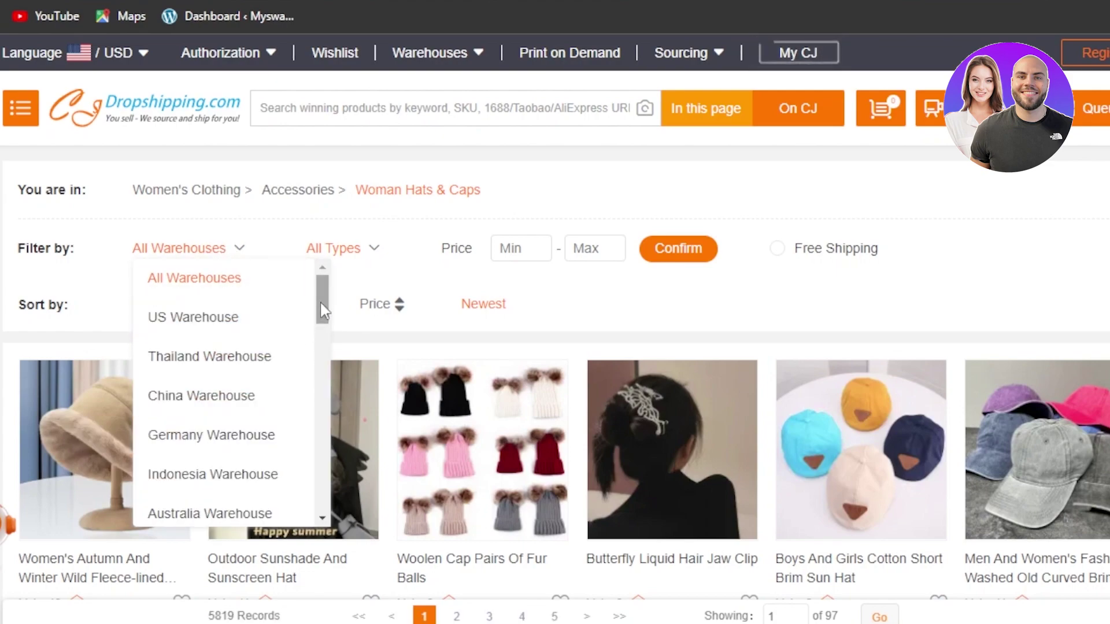
mouse_move(319, 303)
left_mouse_down()
mouse_move(318, 485)
mouse_move(312, 290)
left_mouse_up()
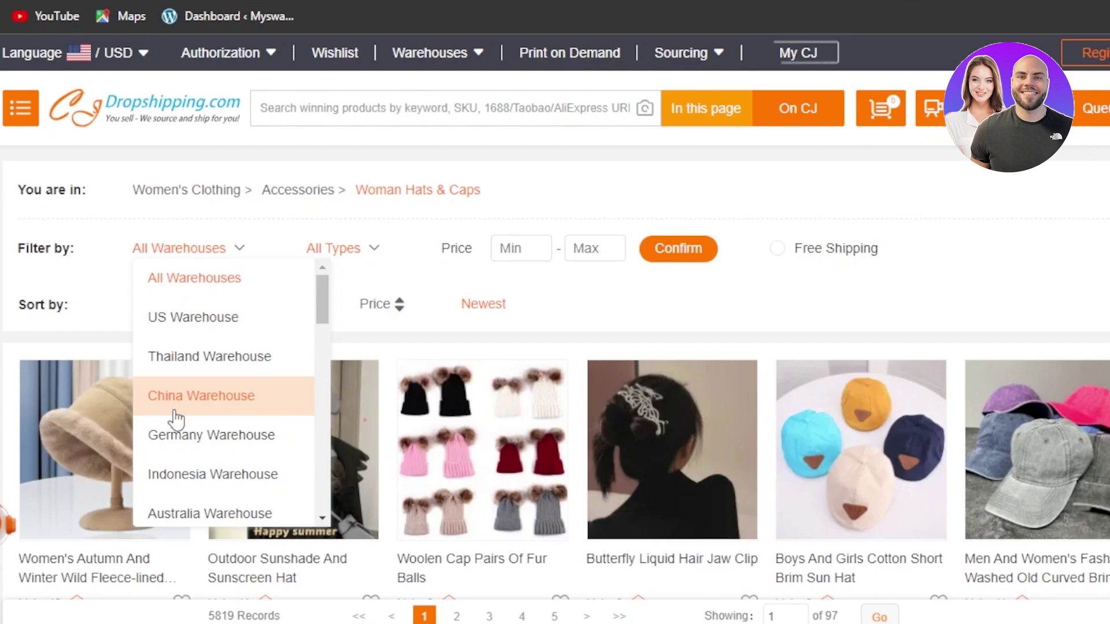
left_click(214, 398)
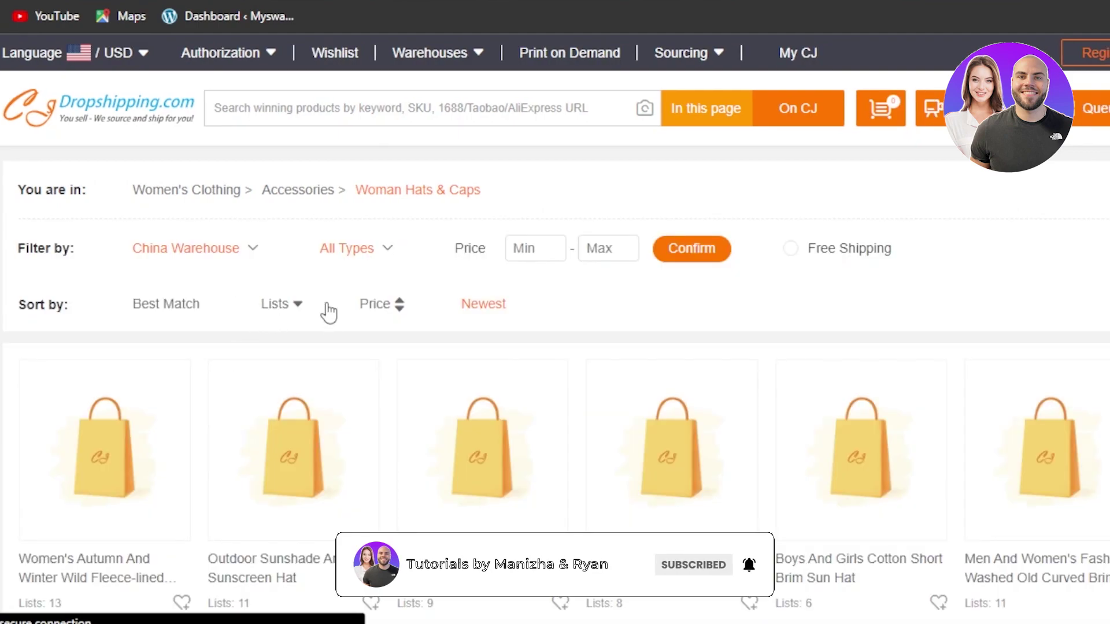
left_click(387, 253)
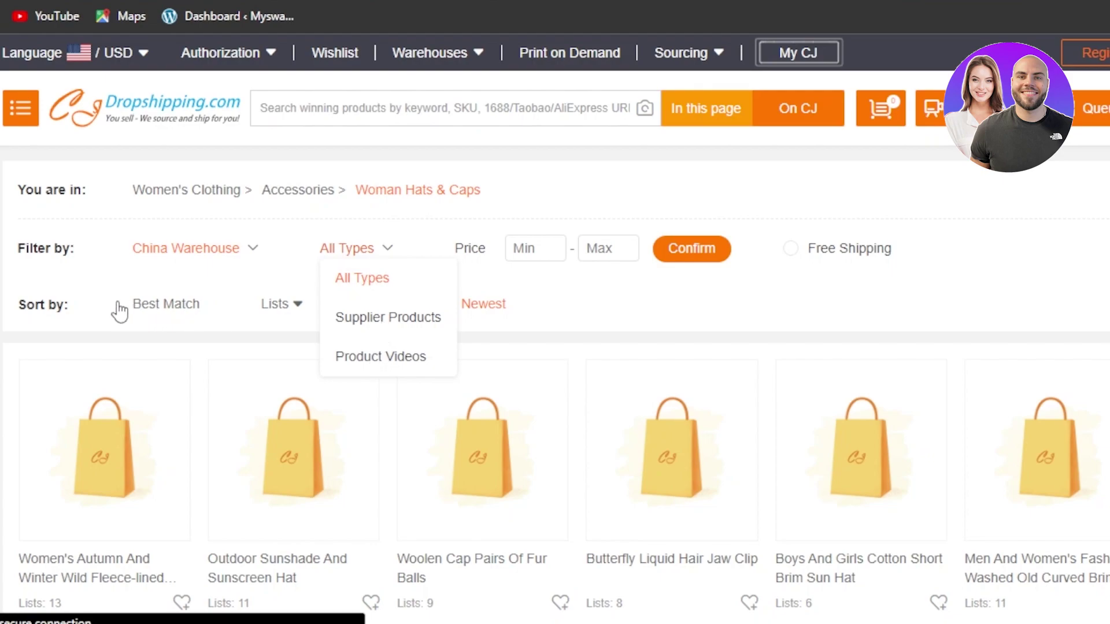
left_click(241, 333)
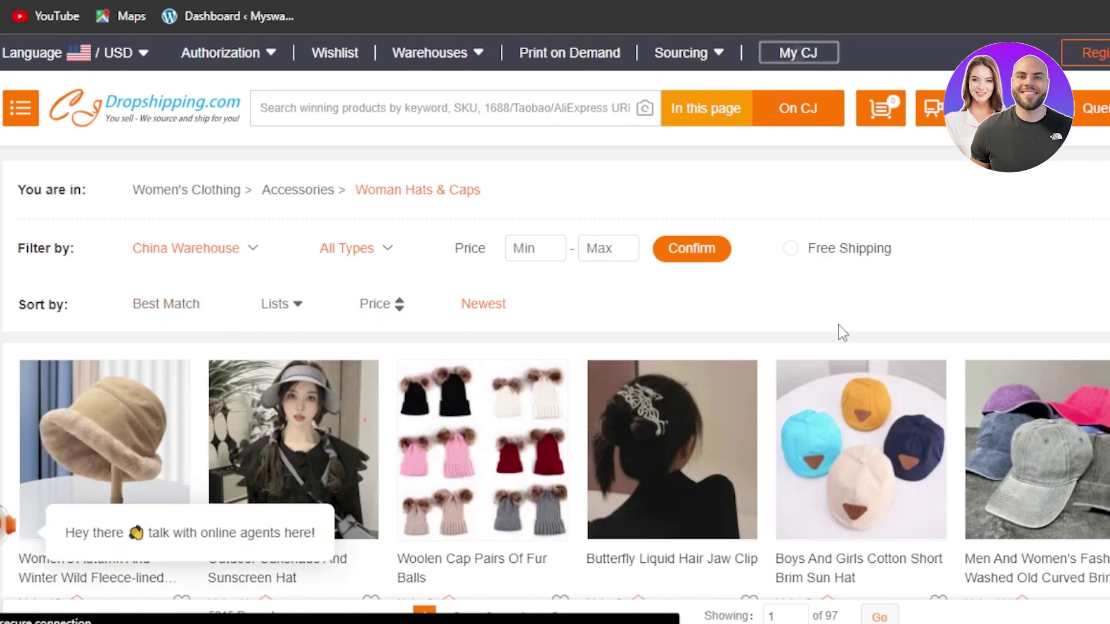
Browse the China-warehouse hat results and open the $2.75 Handmade Hollowed Out Female Summer Seaside Straw Hat
scroll(554, 318, "down", 5)
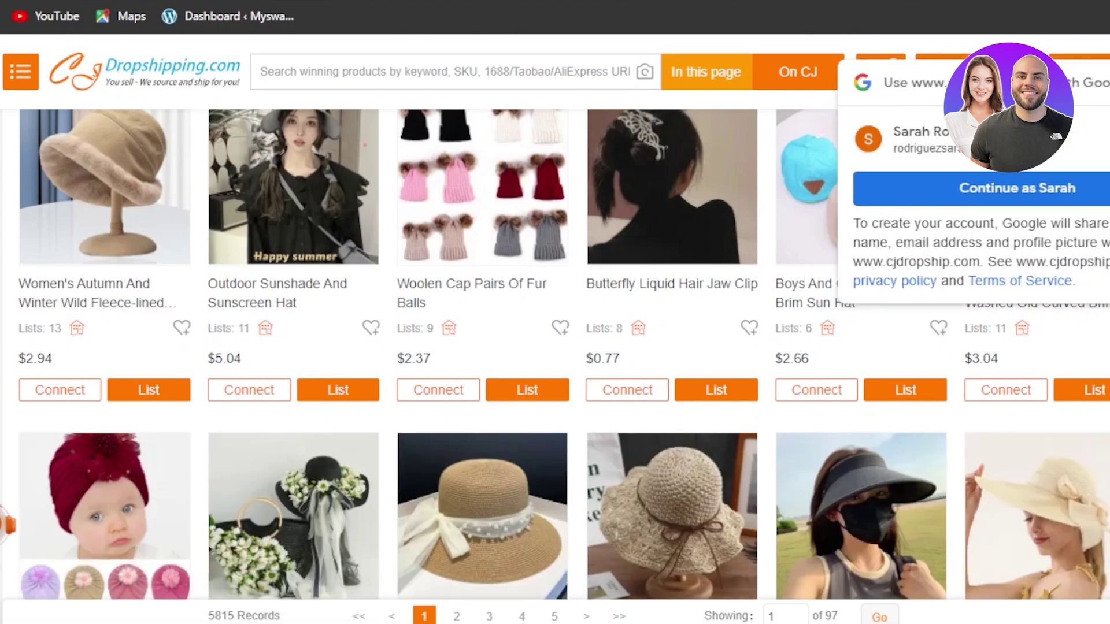
scroll(428, 351, "down", 2)
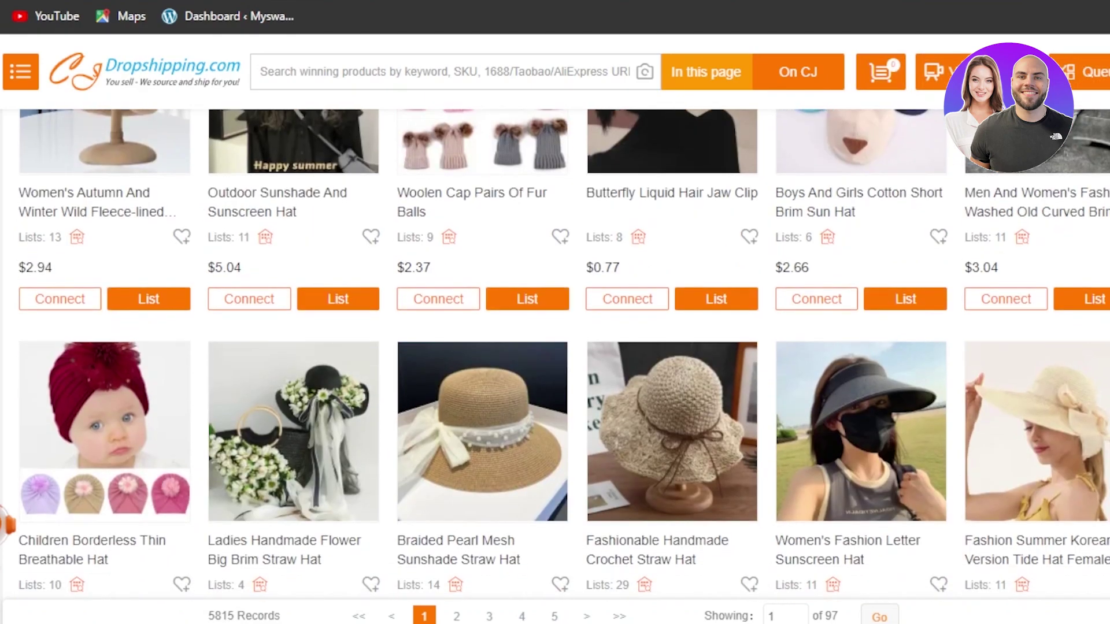
scroll(427, 350, "up", 3)
mouse_move(99, 359)
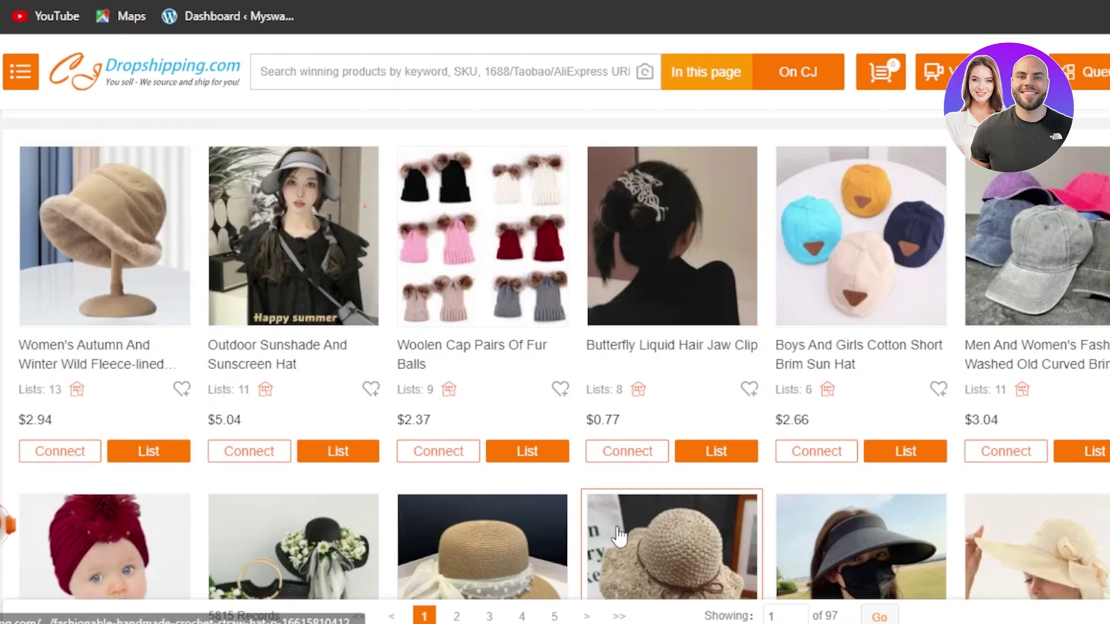
scroll(554, 347, "down", 10)
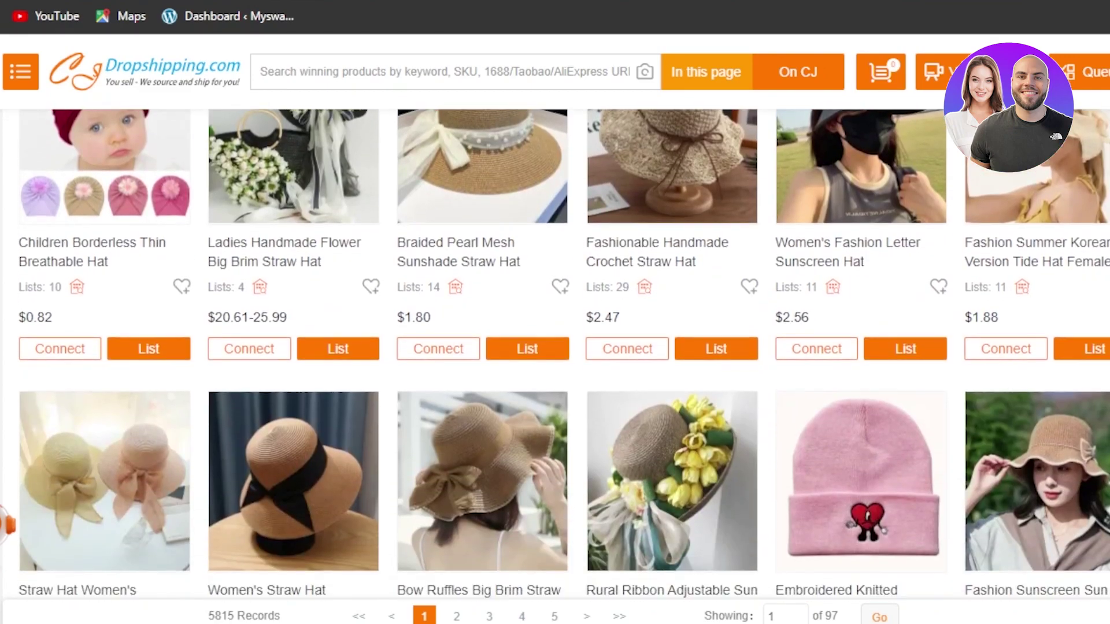
scroll(555, 346, "down", 10)
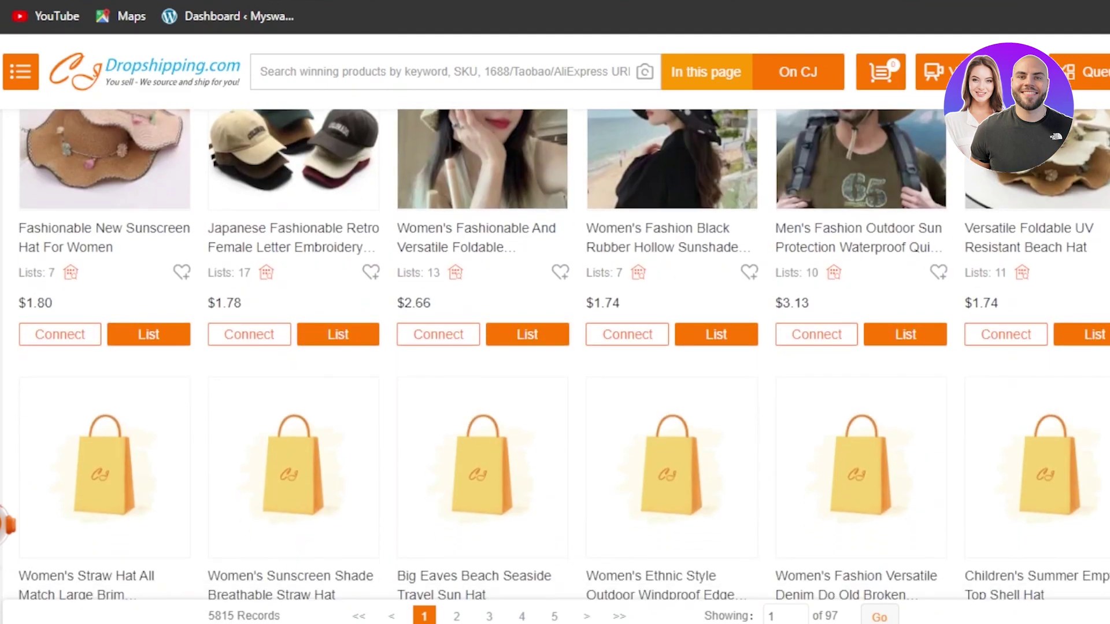
scroll(555, 348, "down", 5)
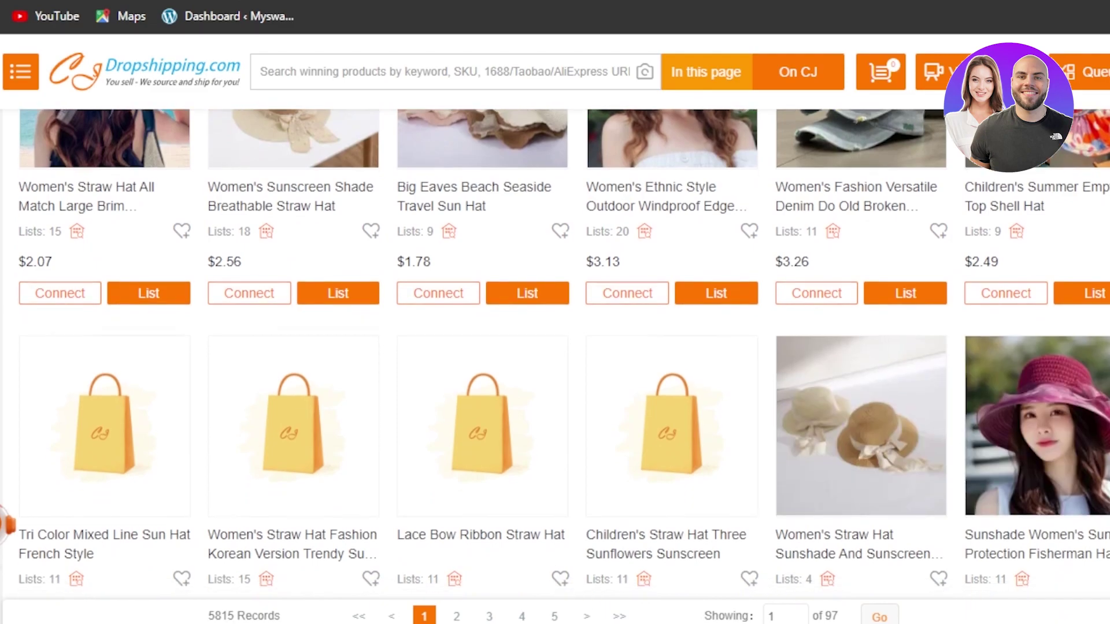
scroll(554, 347, "up", 1)
scroll(555, 347, "down", 5)
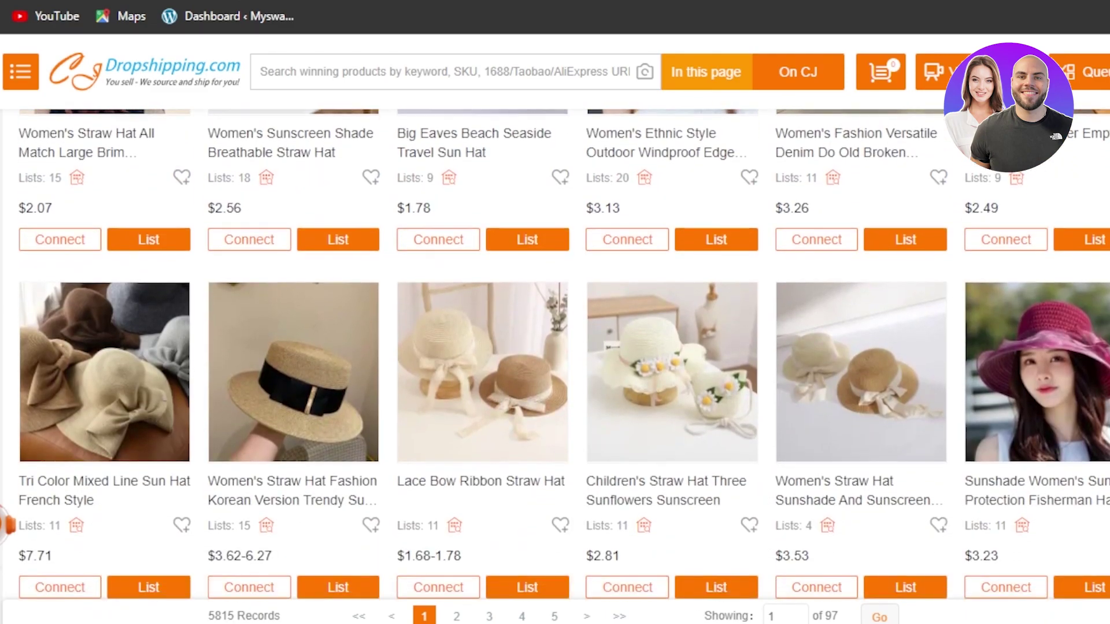
scroll(554, 347, "up", 15)
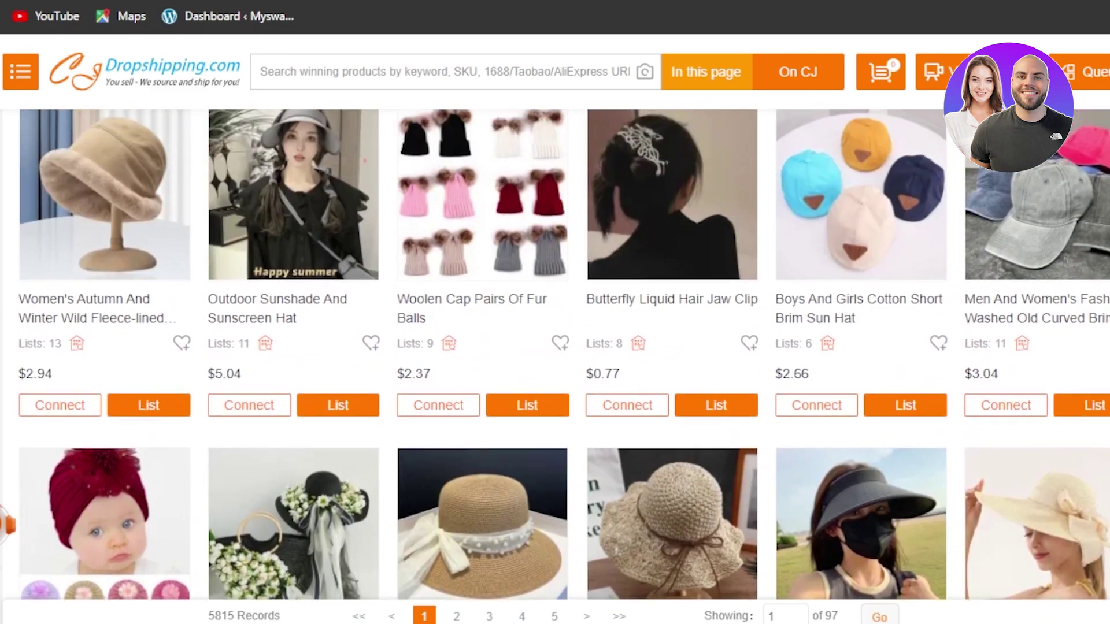
scroll(556, 347, "down", 15)
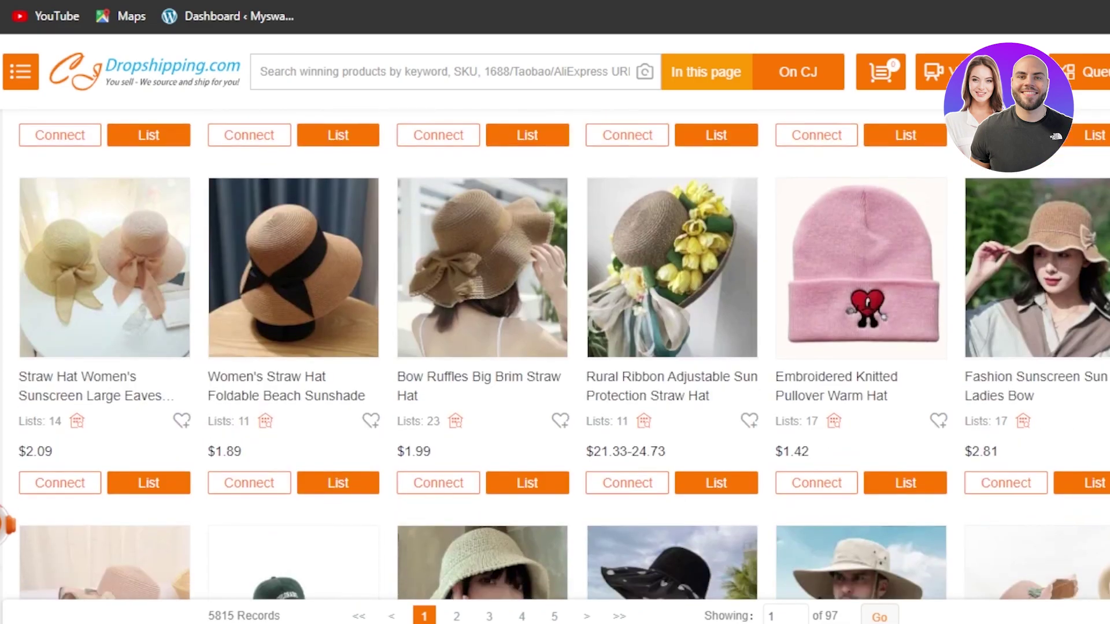
scroll(555, 347, "down", 10)
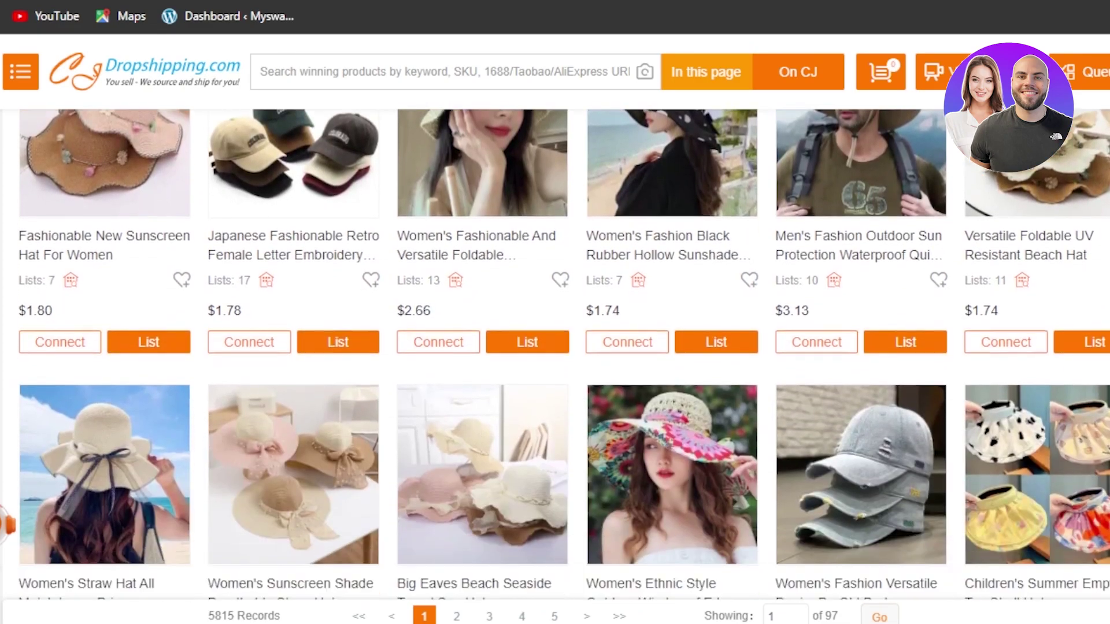
scroll(555, 347, "down", 5)
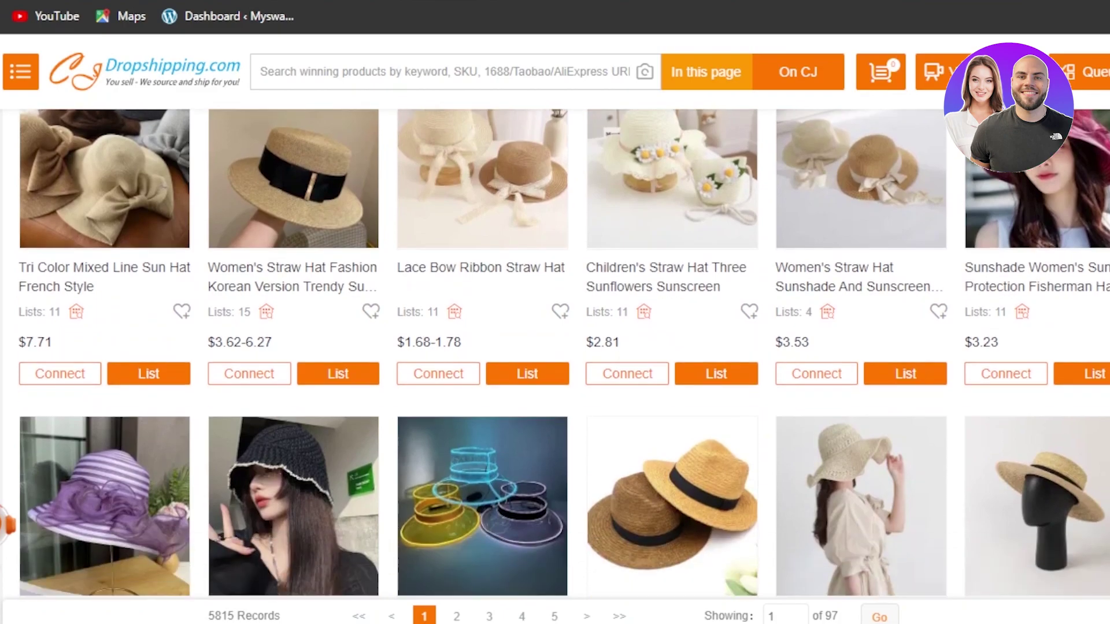
scroll(555, 348, "down", 5)
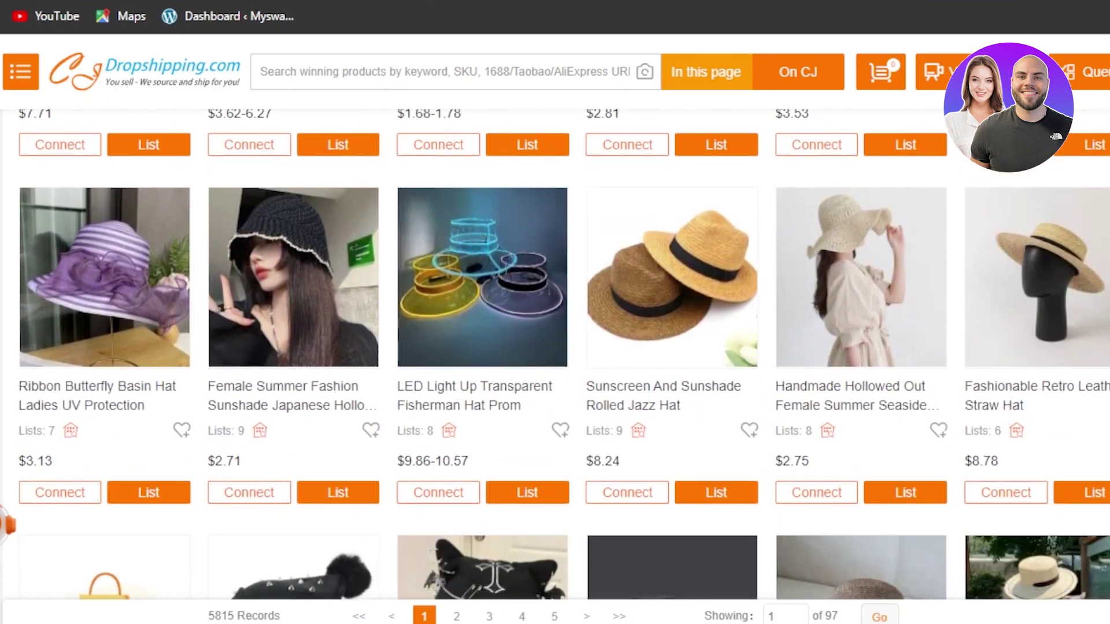
scroll(554, 347, "up", 9)
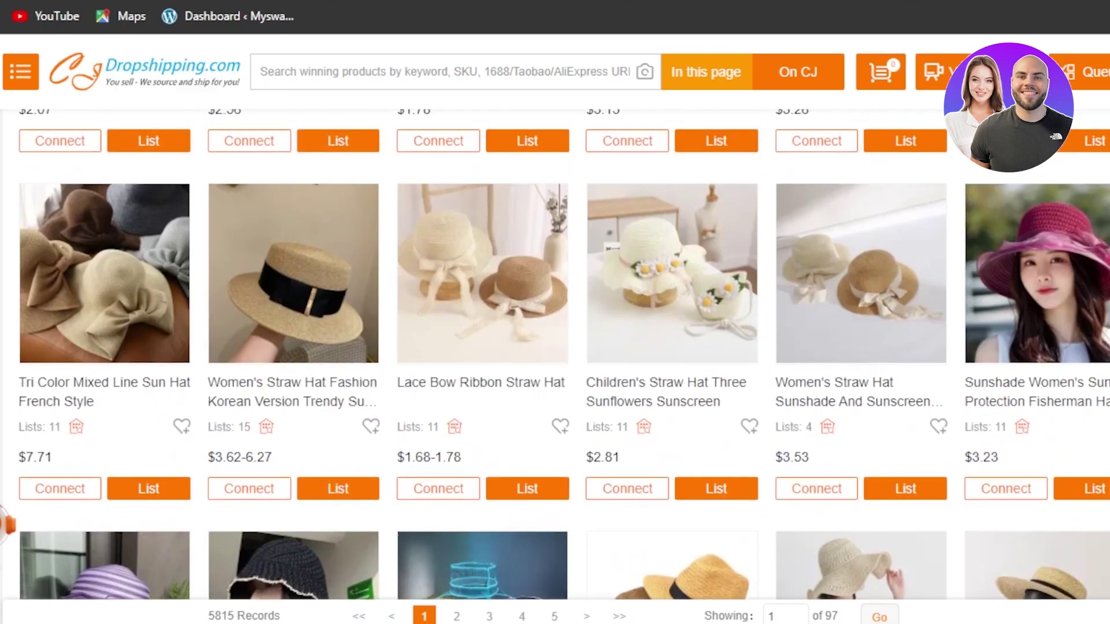
scroll(555, 347, "down", 2)
scroll(819, 514, "down", 1)
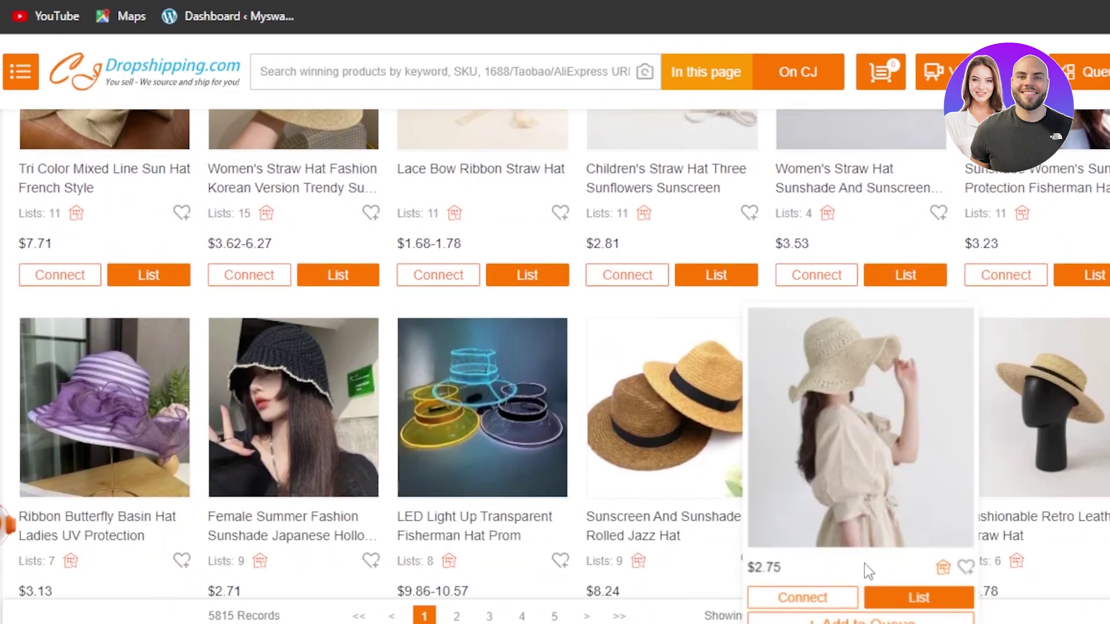
left_click(859, 494)
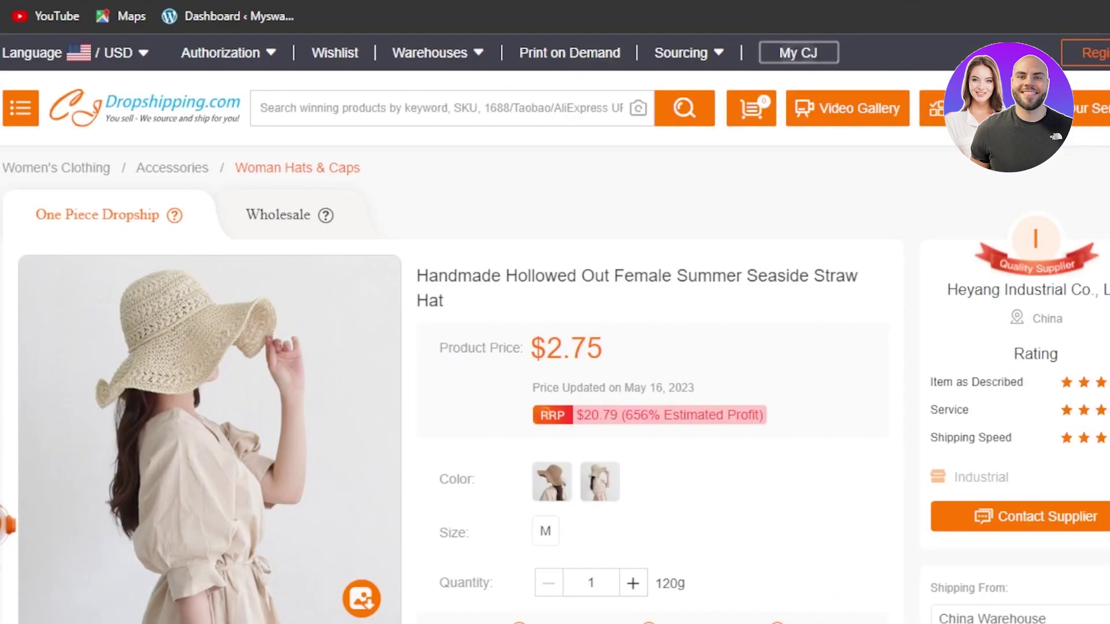
scroll(859, 495, "down", 5)
scroll(555, 328, "up", 5)
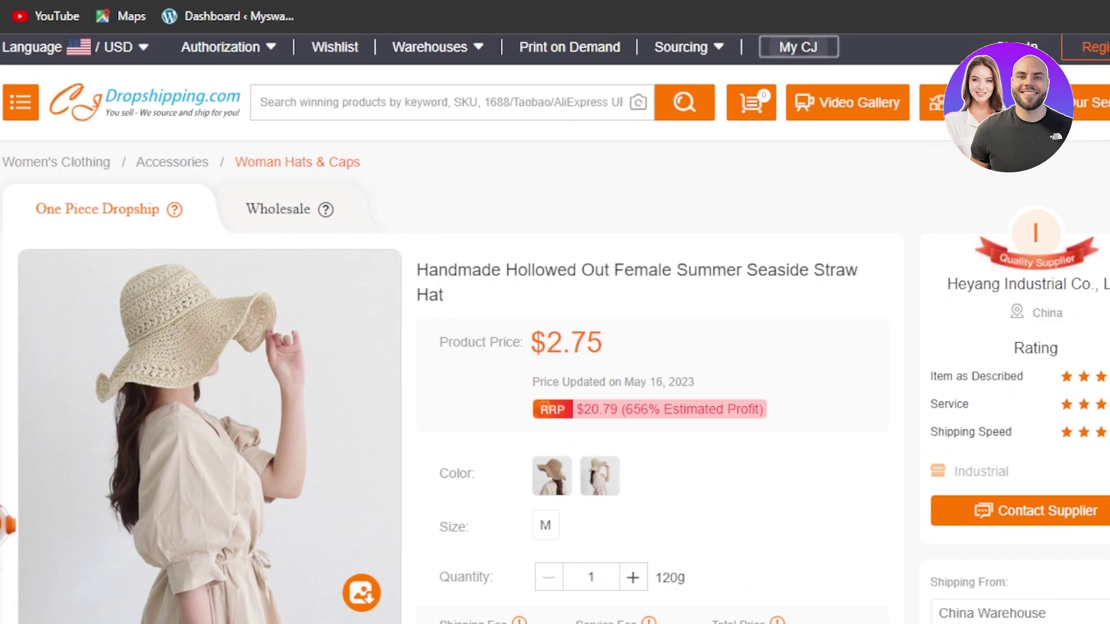
scroll(738, 405, "down", 2)
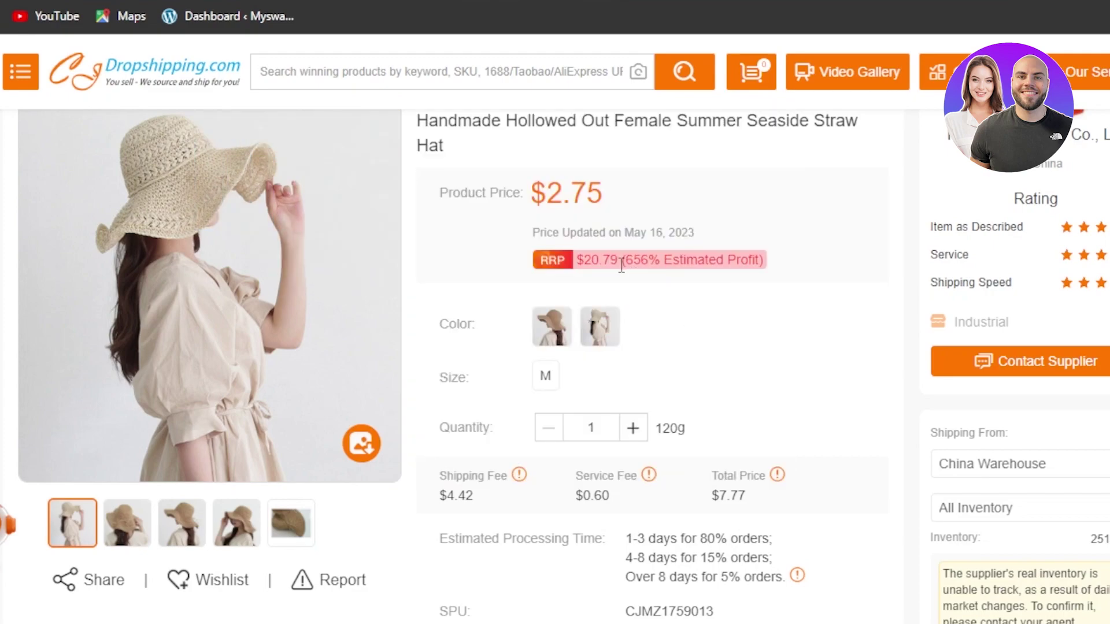
left_click_drag(653, 263, 794, 270)
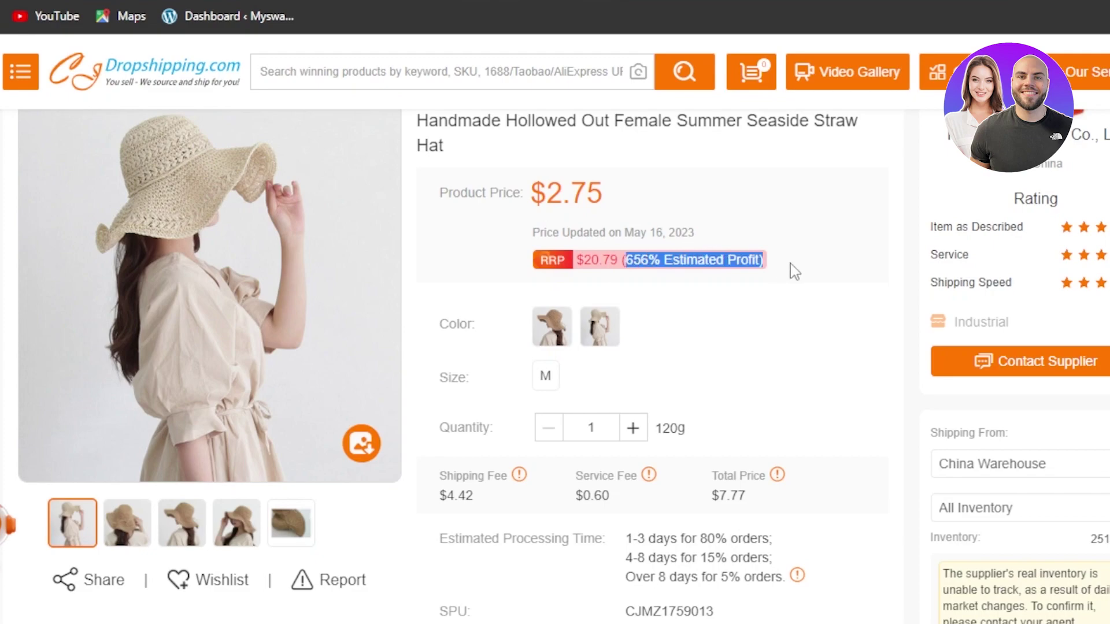
left_click(794, 266)
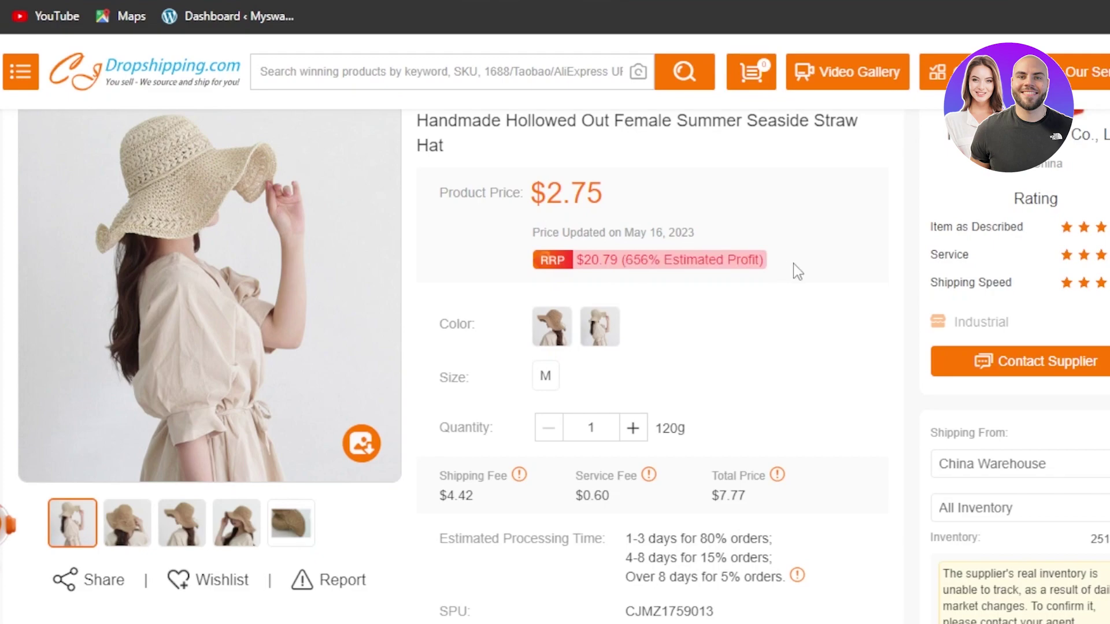
scroll(1055, 136, "down", 8)
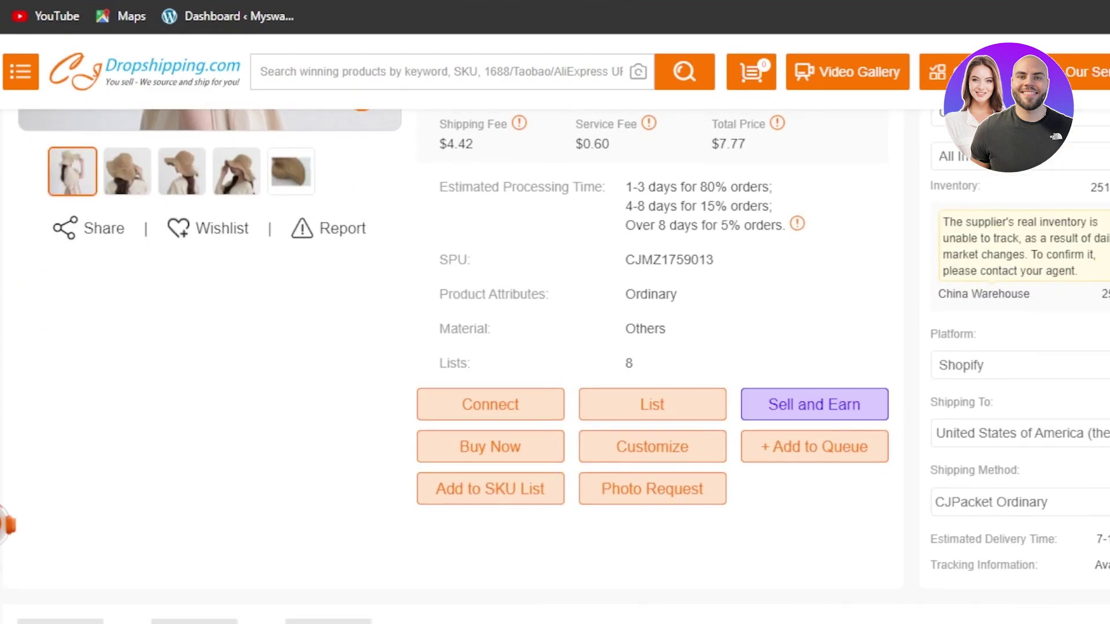
scroll(1055, 137, "down", 2)
scroll(1054, 137, "up", 4)
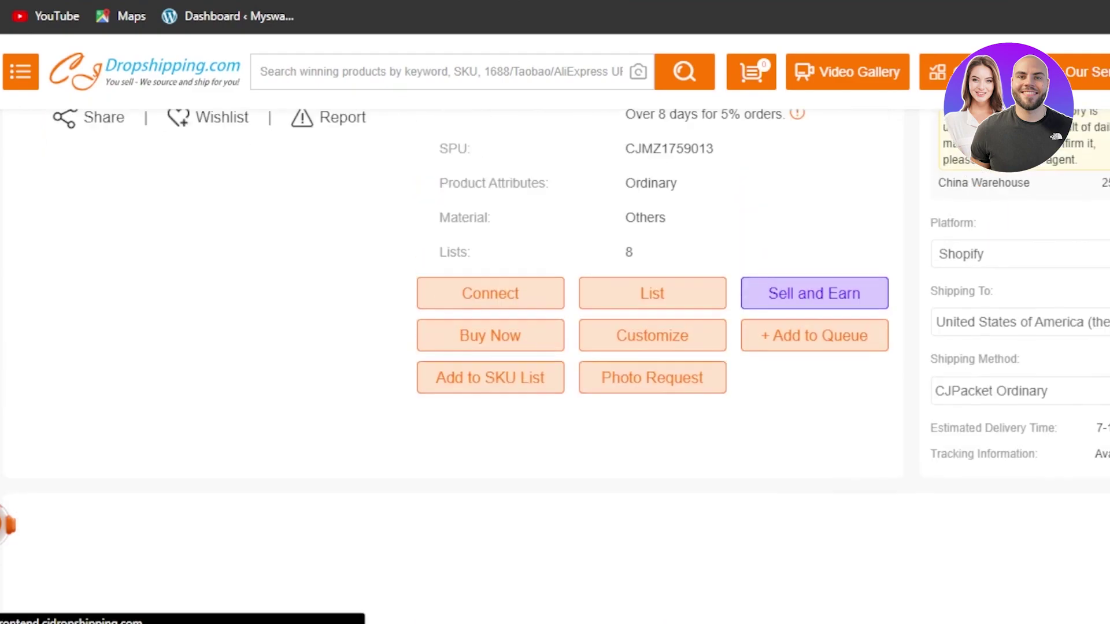
scroll(1056, 136, "up", 1)
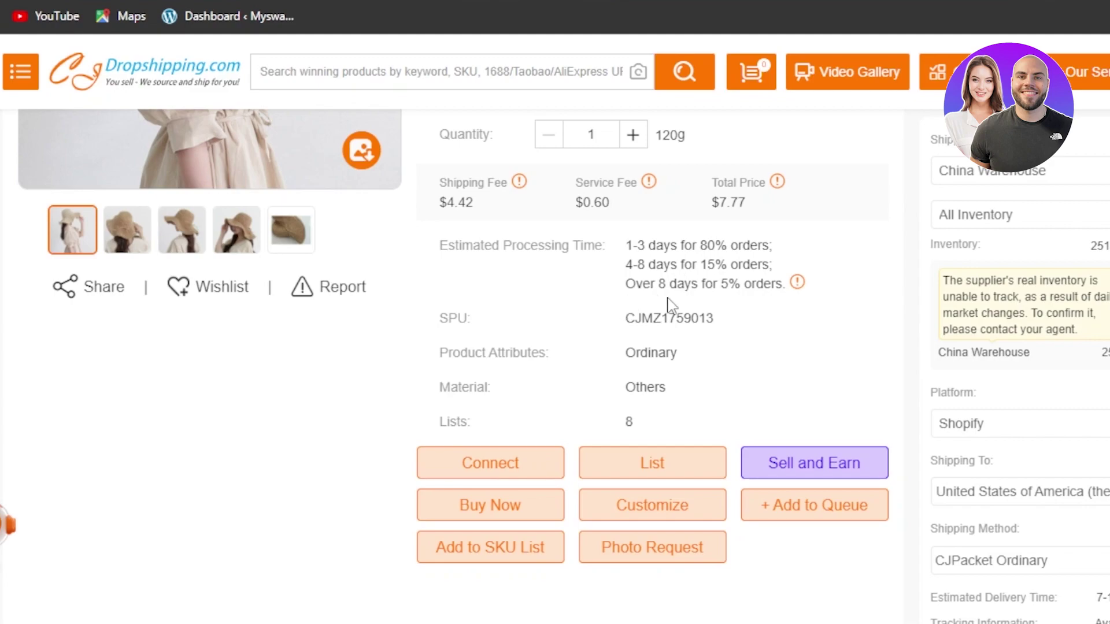
left_click_drag(660, 285, 721, 286)
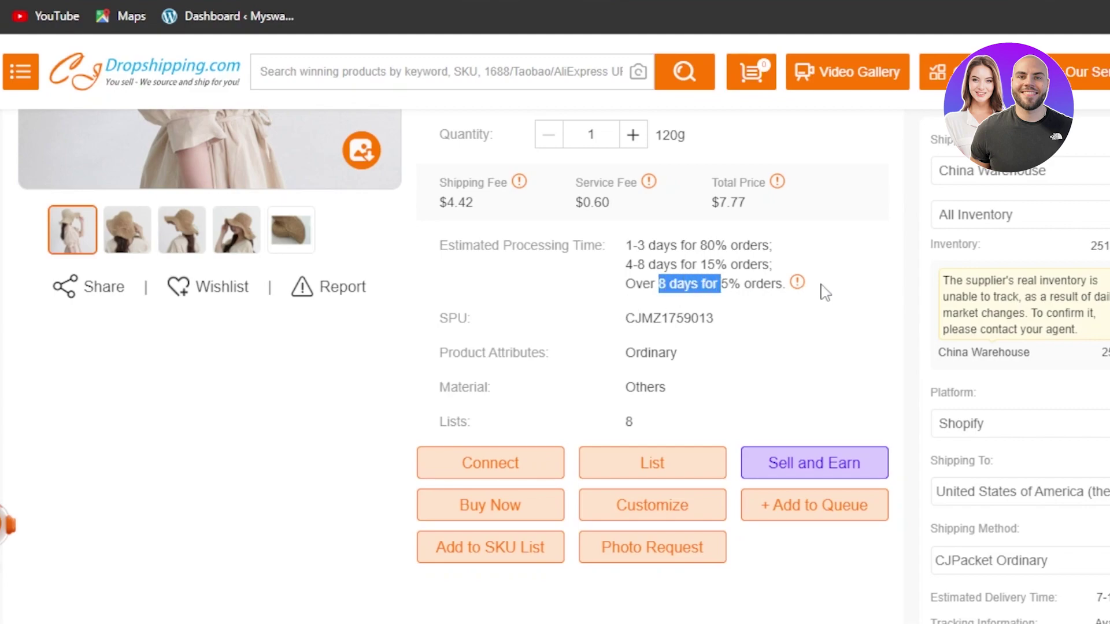
left_click(824, 293)
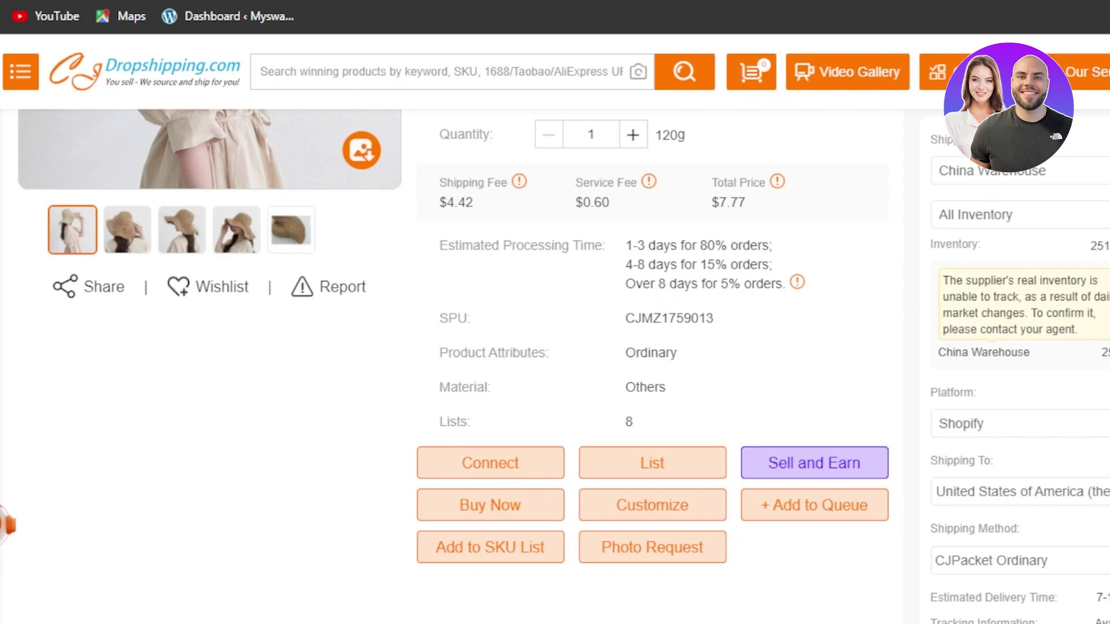
scroll(564, 364, "down", 7)
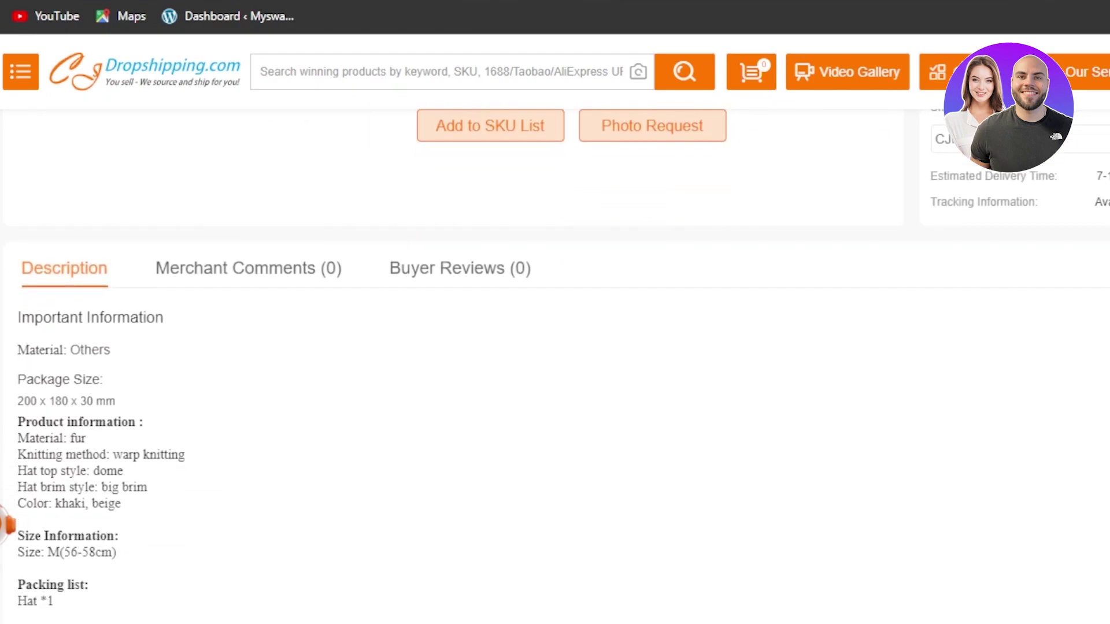
scroll(564, 364, "up", 5)
scroll(564, 364, "up", 4)
scroll(564, 364, "down", 2)
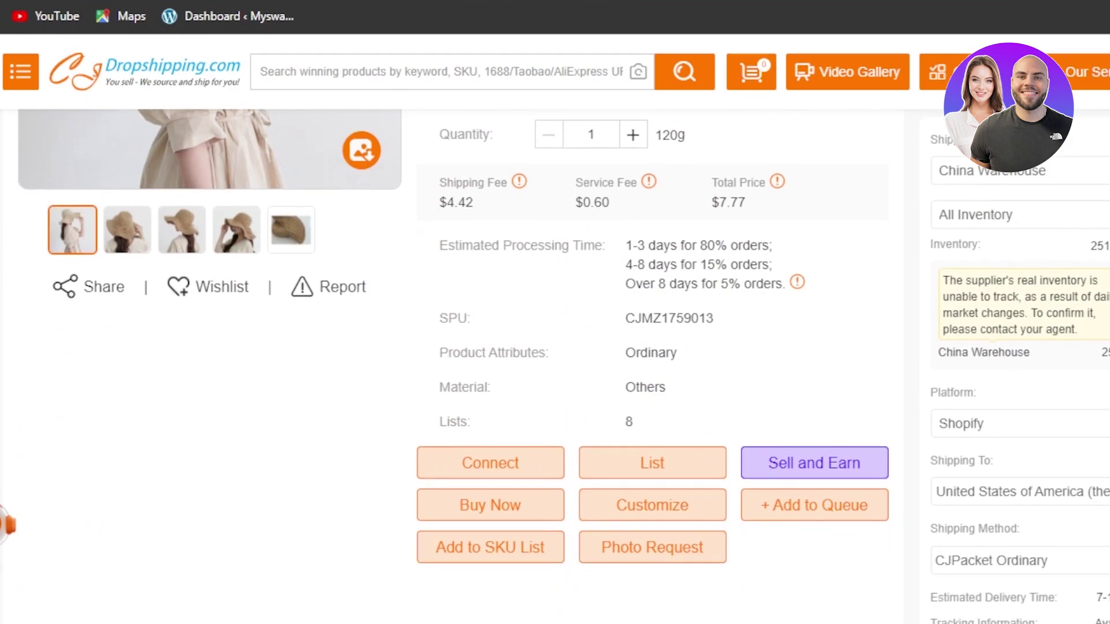
scroll(563, 364, "down", 3)
scroll(564, 364, "up", 4)
scroll(564, 364, "down", 3)
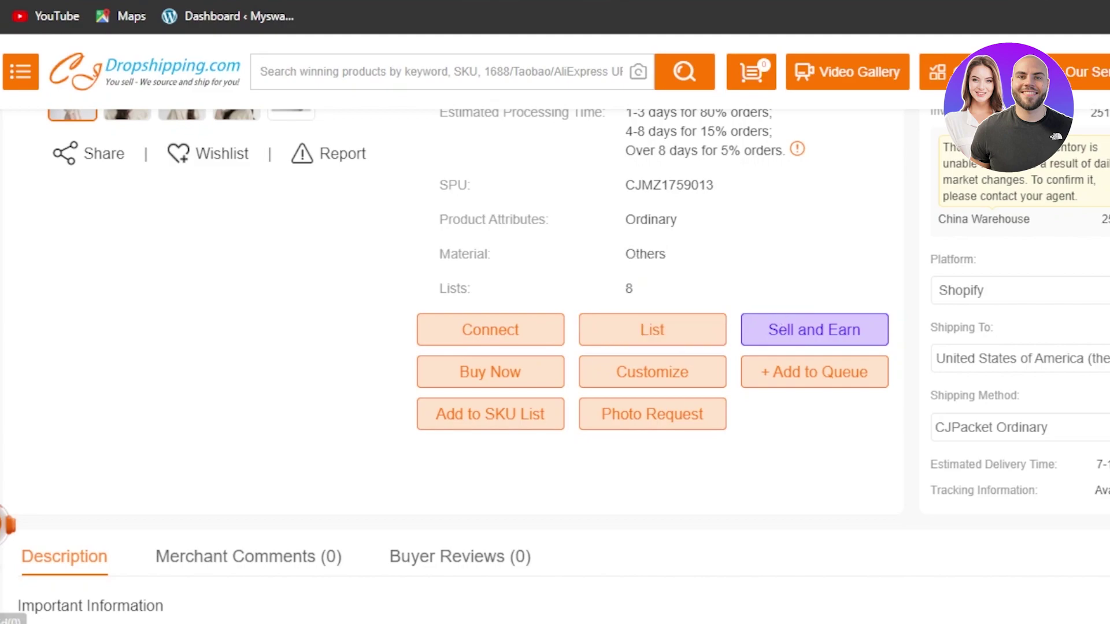
scroll(564, 364, "down", 15)
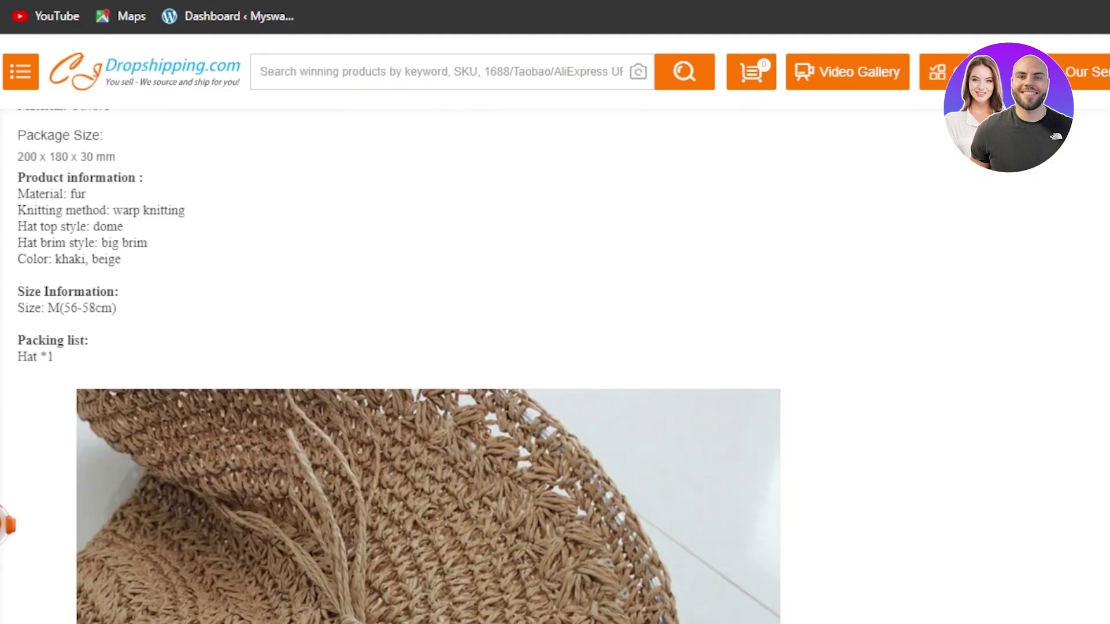
scroll(402, 366, "down", 10)
scroll(402, 364, "down", 15)
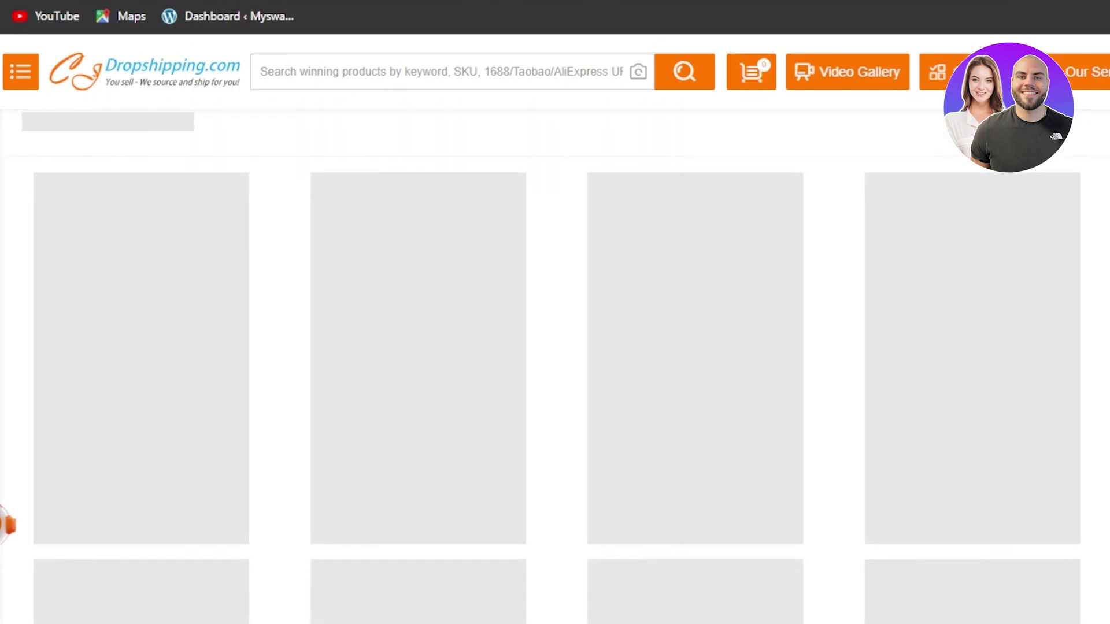
scroll(554, 364, "up", 15)
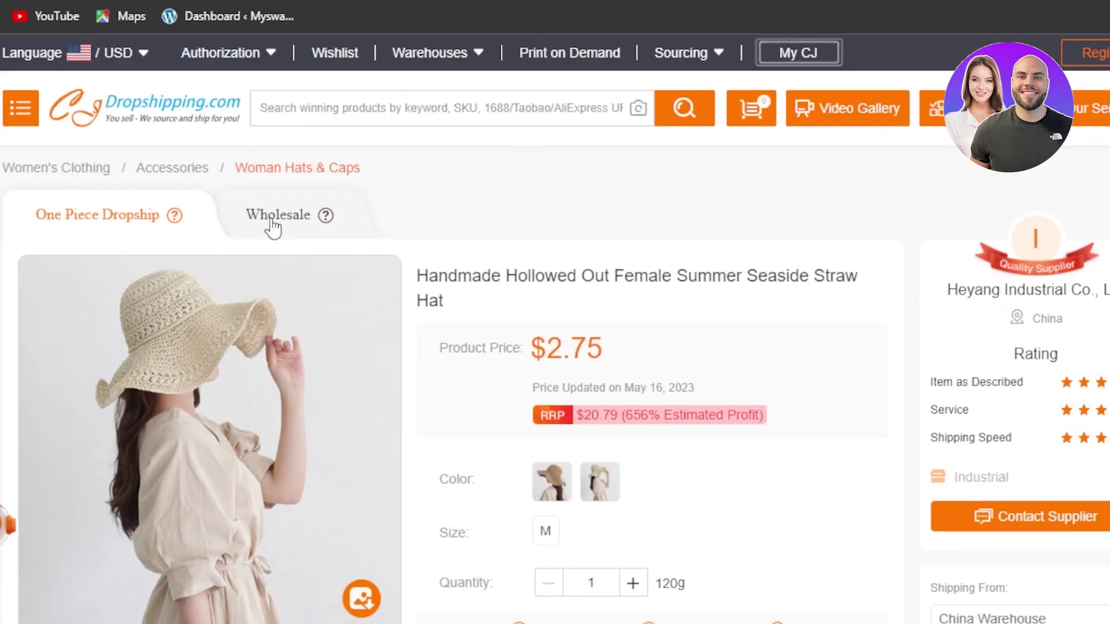
Review the straw hat's Wholesale pricing and photos, then go back to the Woman Hats & Caps listing
left_click(275, 224)
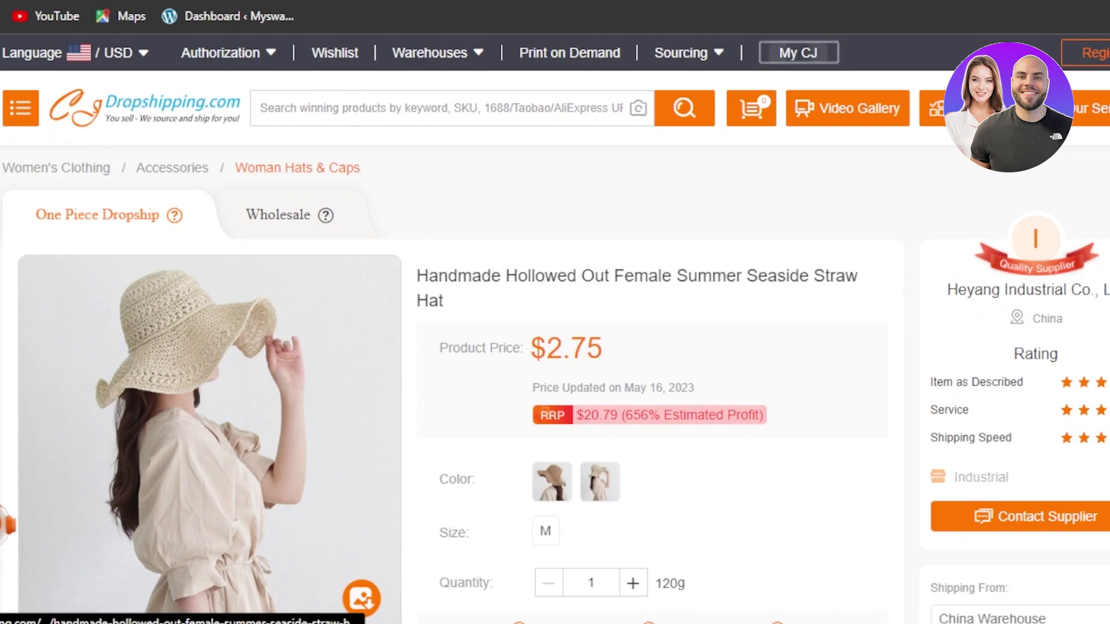
left_click(98, 136)
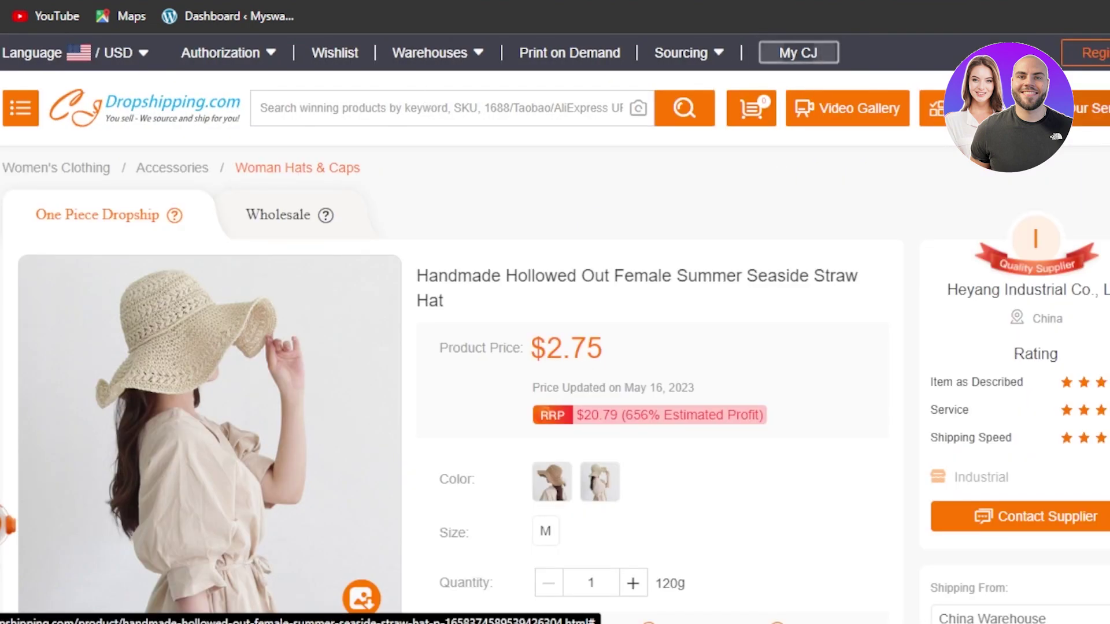
scroll(399, 347, "down", 15)
scroll(398, 365, "down", 20)
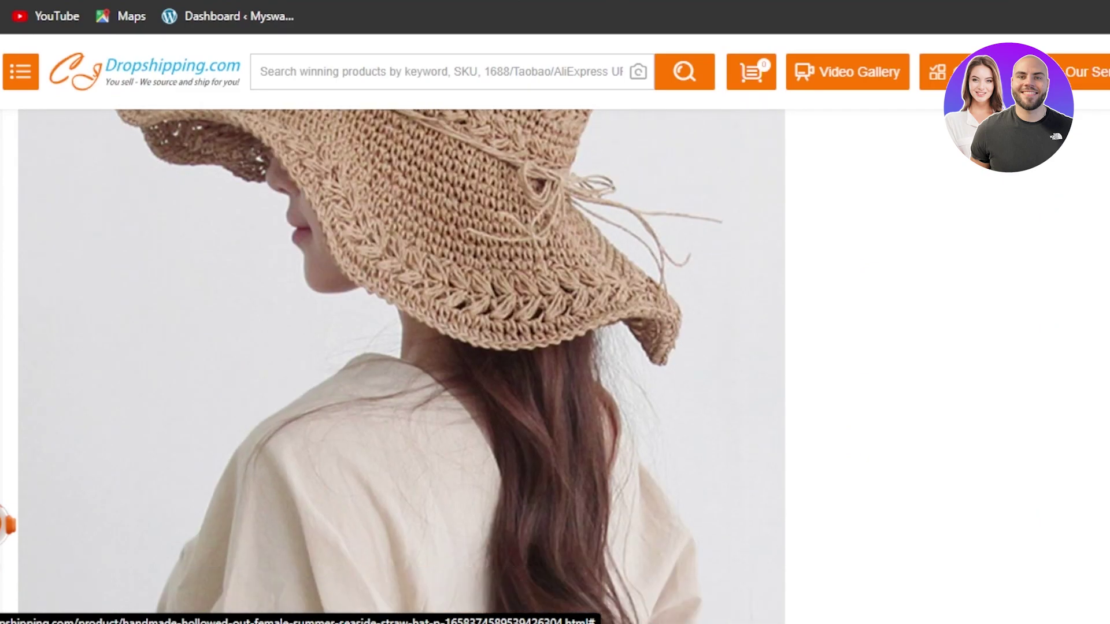
scroll(398, 364, "down", 15)
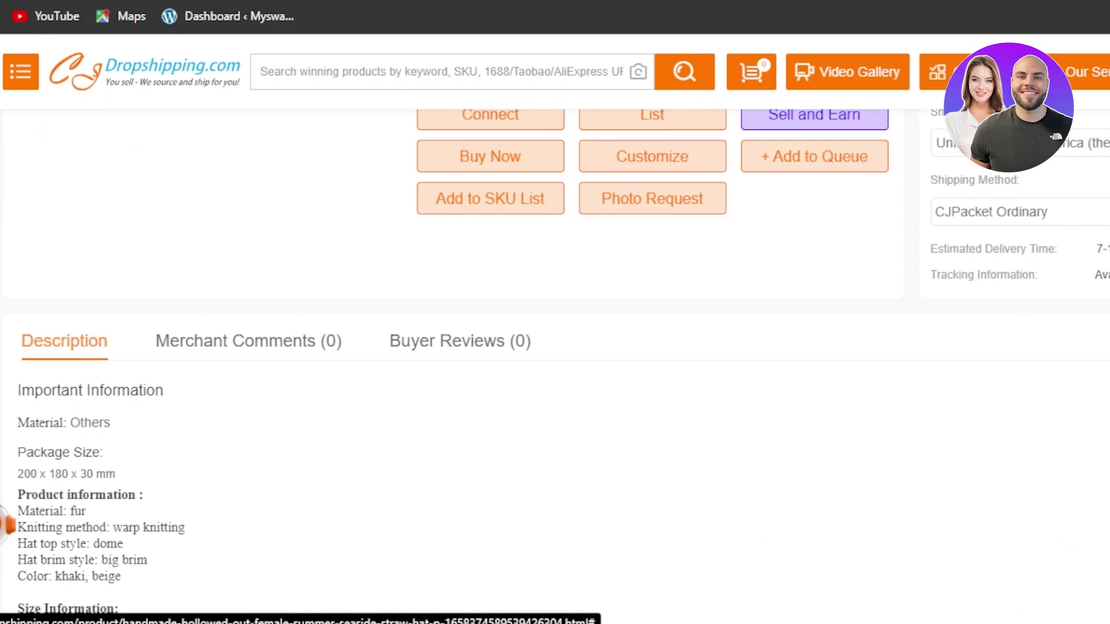
scroll(555, 347, "up", 10)
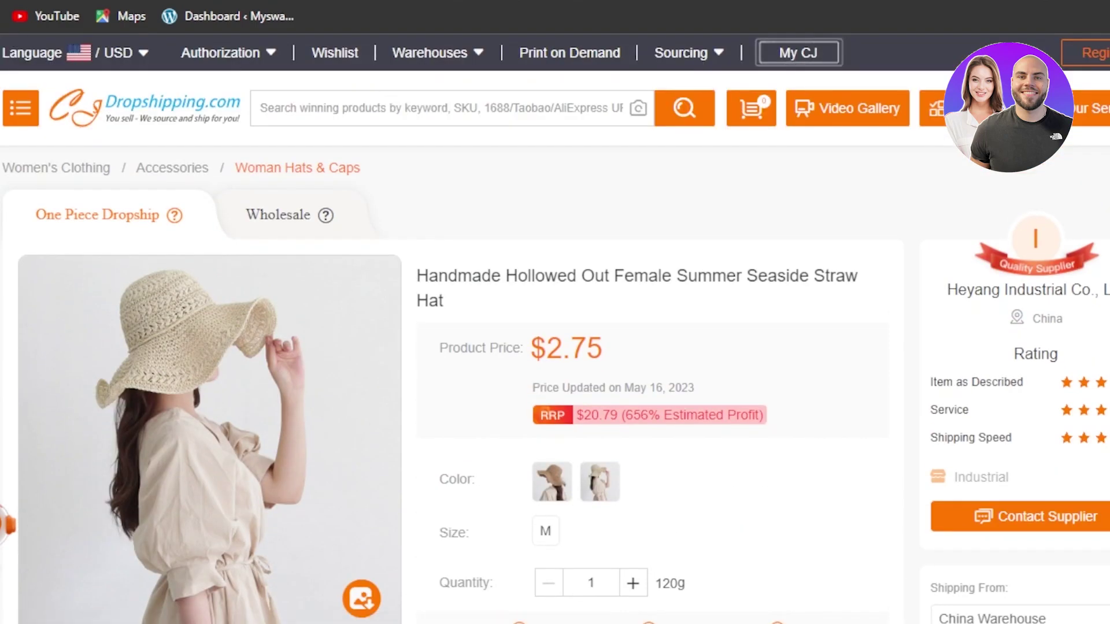
key("alt+Left")
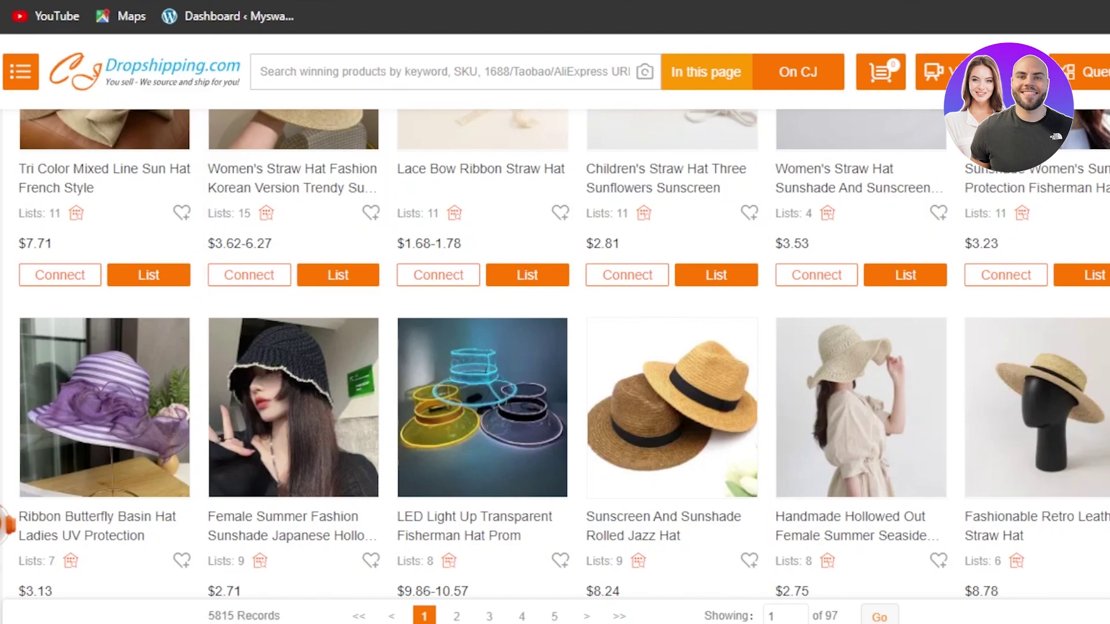
scroll(556, 353, "down", 15)
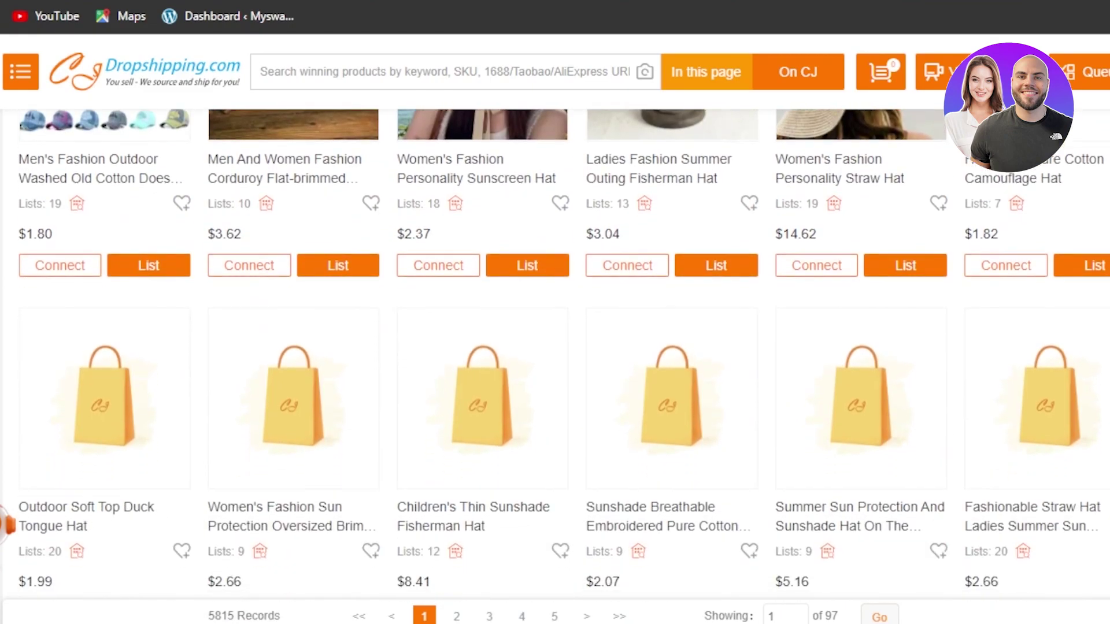
scroll(555, 353, "down", 5)
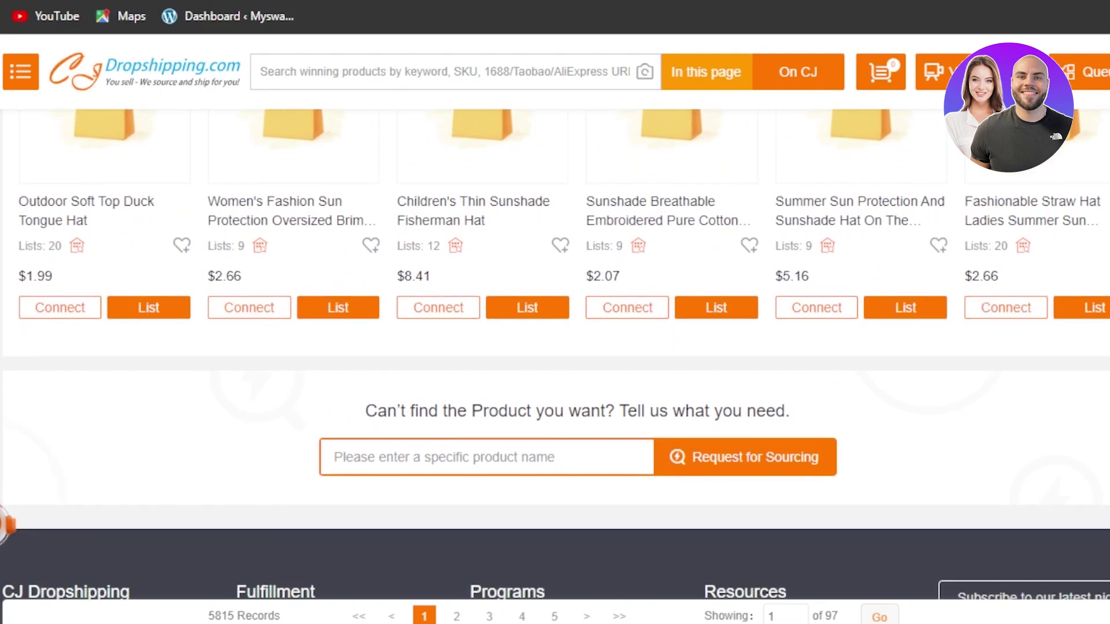
scroll(555, 353, "up", 13)
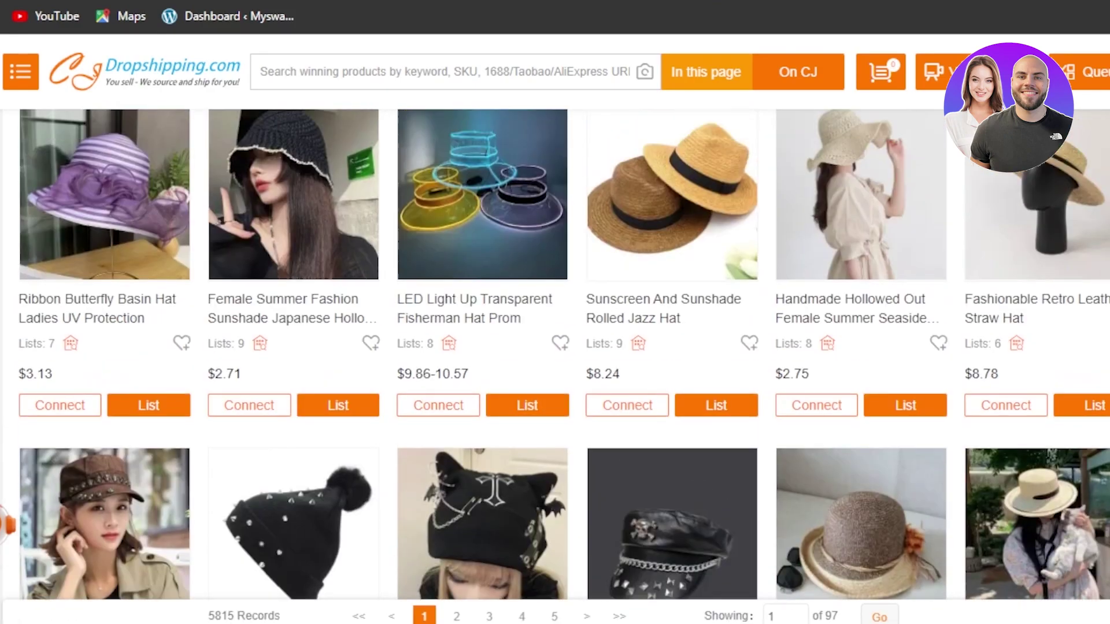
scroll(555, 353, "down", 10)
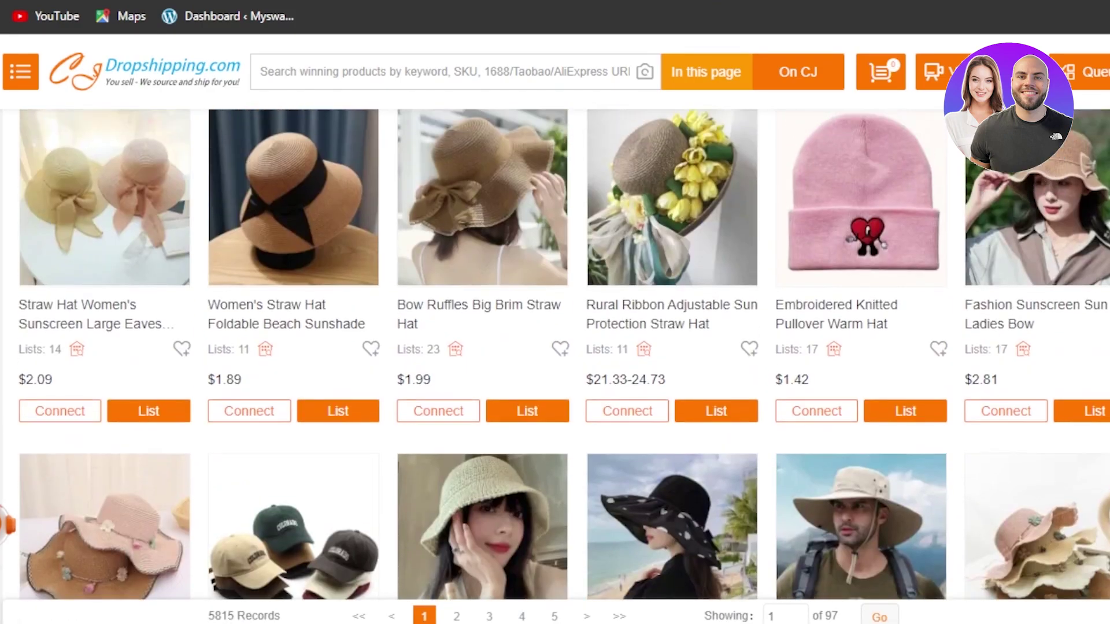
scroll(556, 353, "up", 5)
scroll(556, 353, "down", 8)
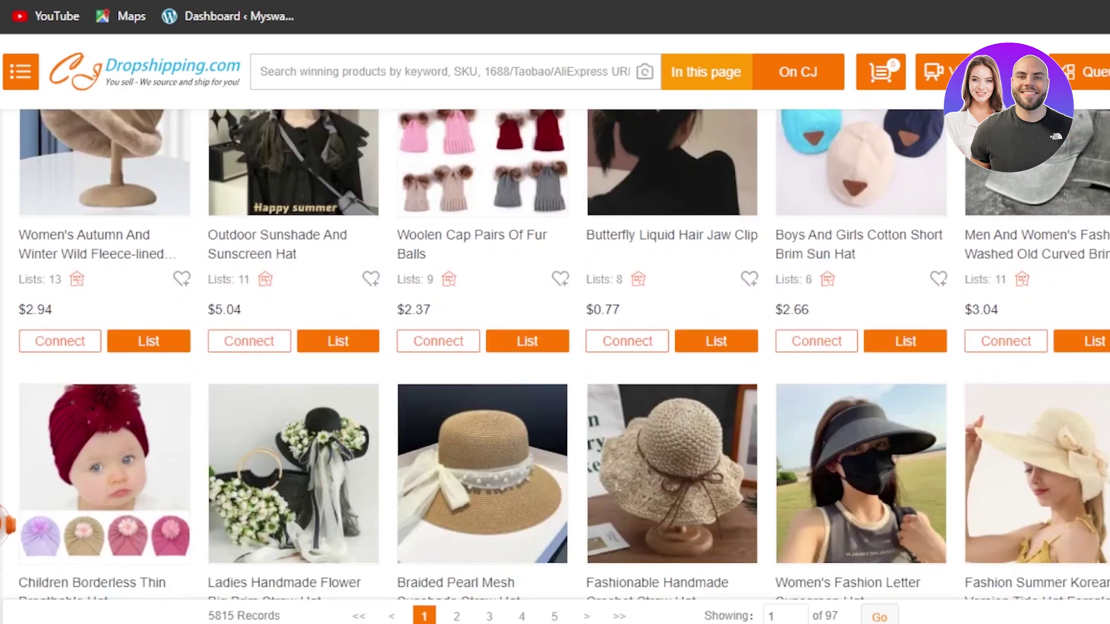
scroll(555, 353, "down", 4)
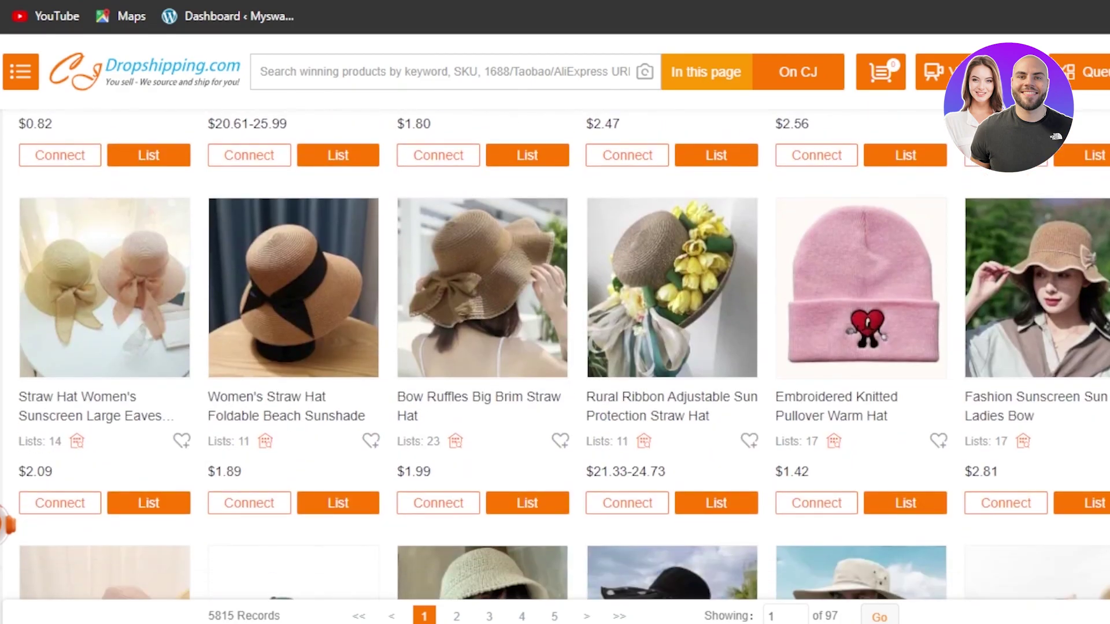
scroll(555, 353, "down", 4)
scroll(555, 353, "down", 10)
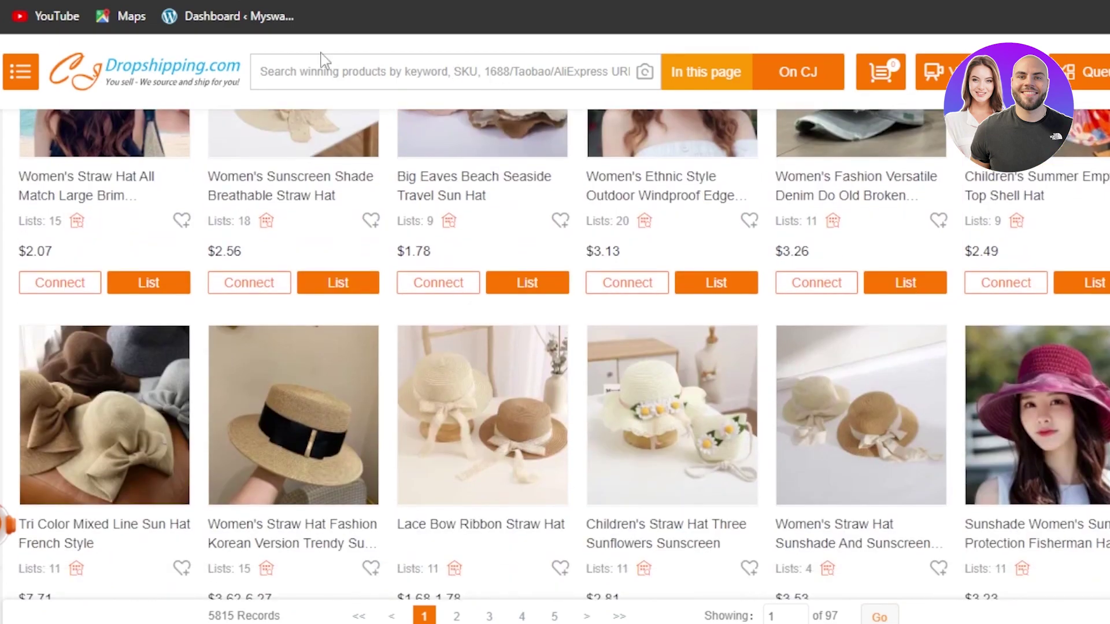
scroll(436, 346, "up", 15)
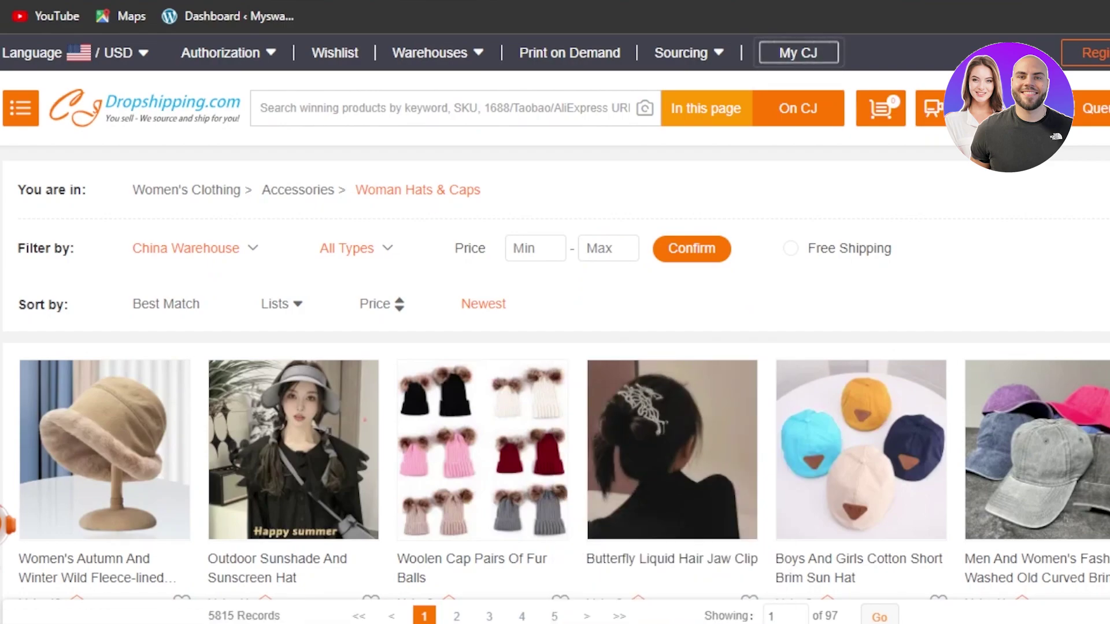
scroll(555, 348, "down", 10)
scroll(555, 346, "up", 10)
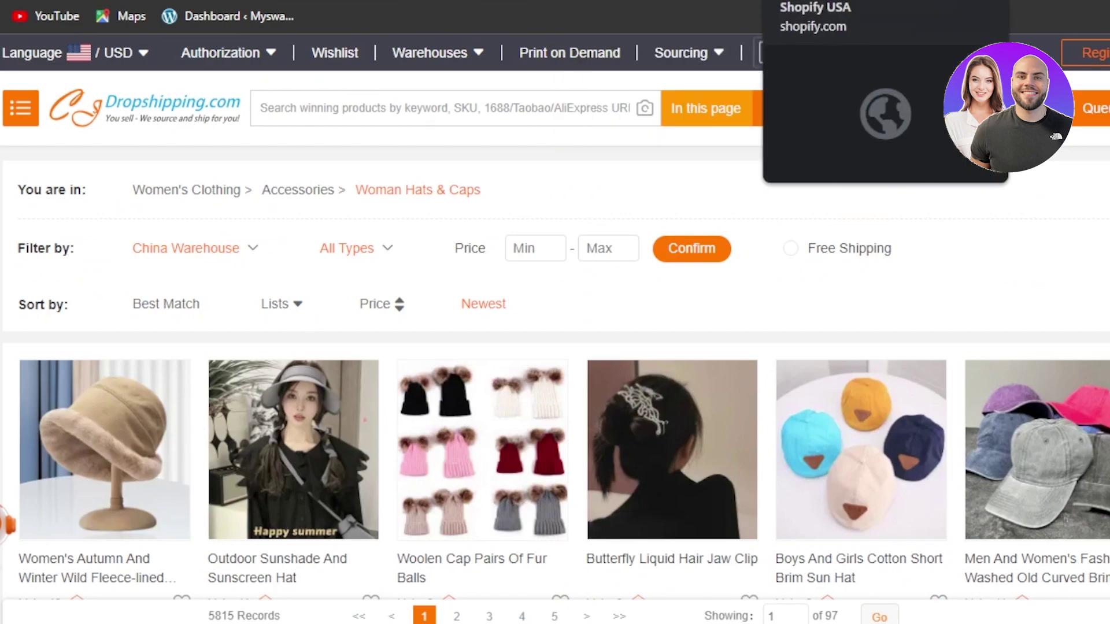
left_click(809, 0)
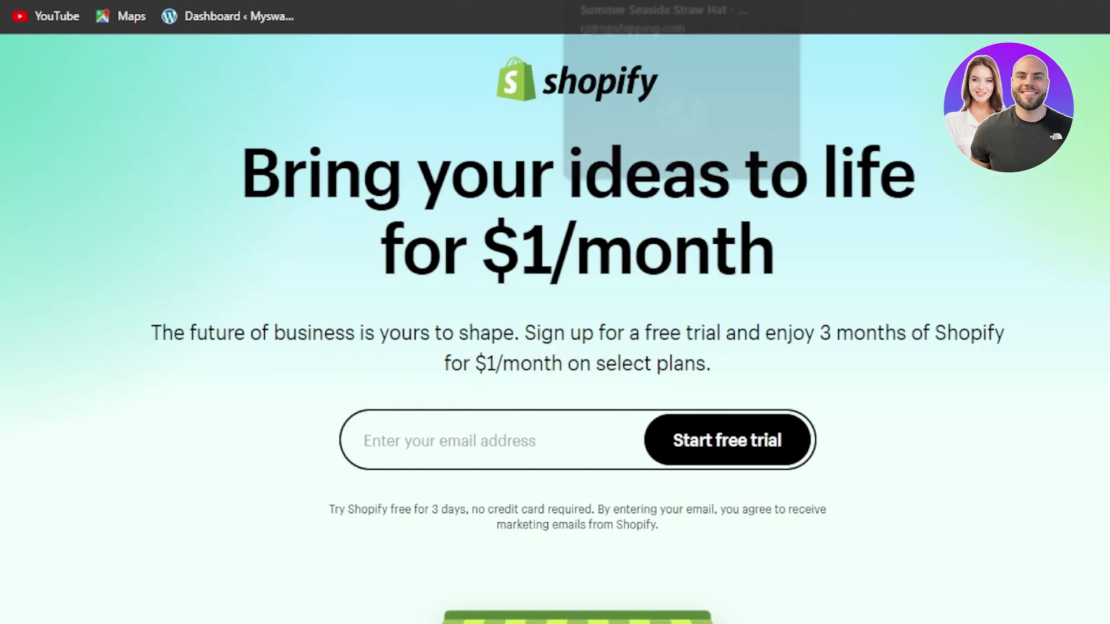
left_click(624, 0)
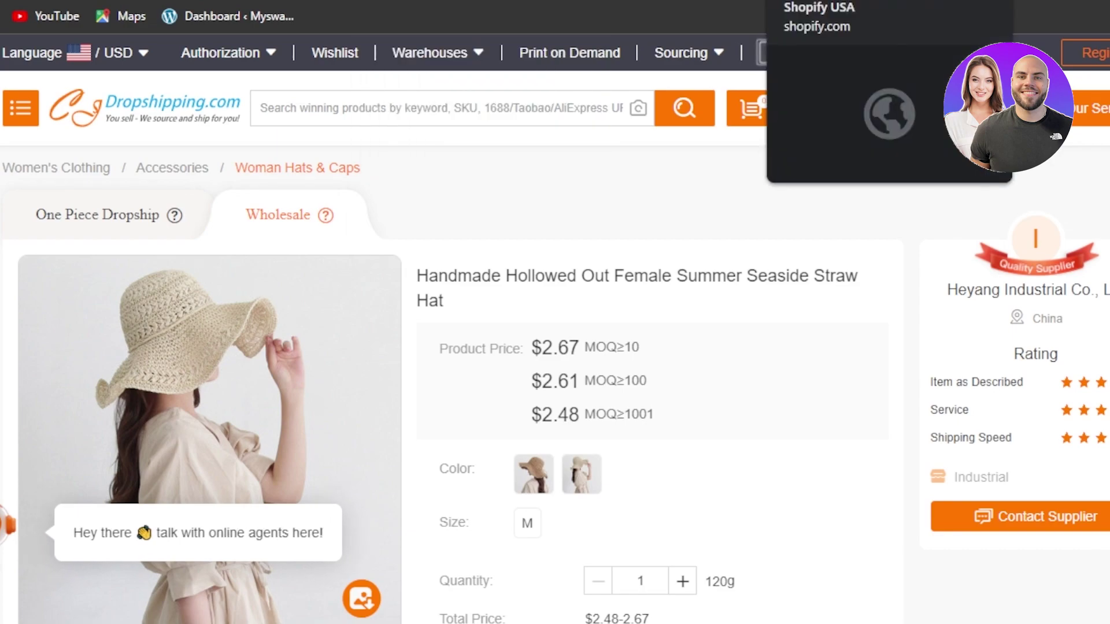
left_click(810, 0)
left_click(625, 0)
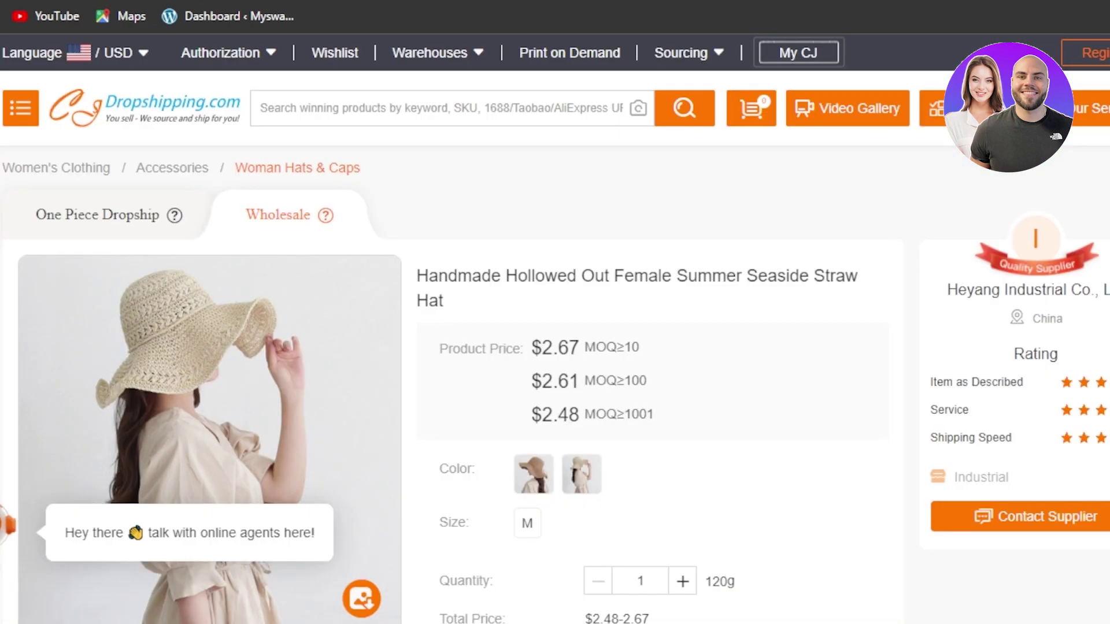